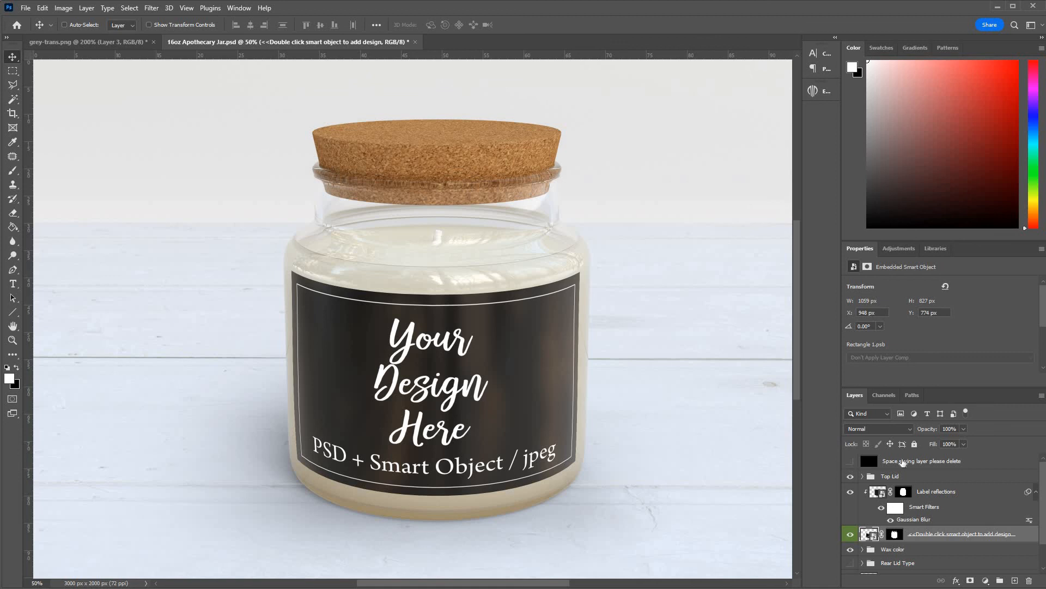
Open the contents of the label design smart object on the jar for editing.
{"action": "left_click", "coordinate": [916, 461]}
{"action": "mouse_move", "coordinate": [950, 463]}
{"action": "left_mouse_down"}
{"action": "mouse_move", "coordinate": [1025, 576]}
{"action": "mouse_move", "coordinate": [951, 466]}
{"action": "left_mouse_up"}
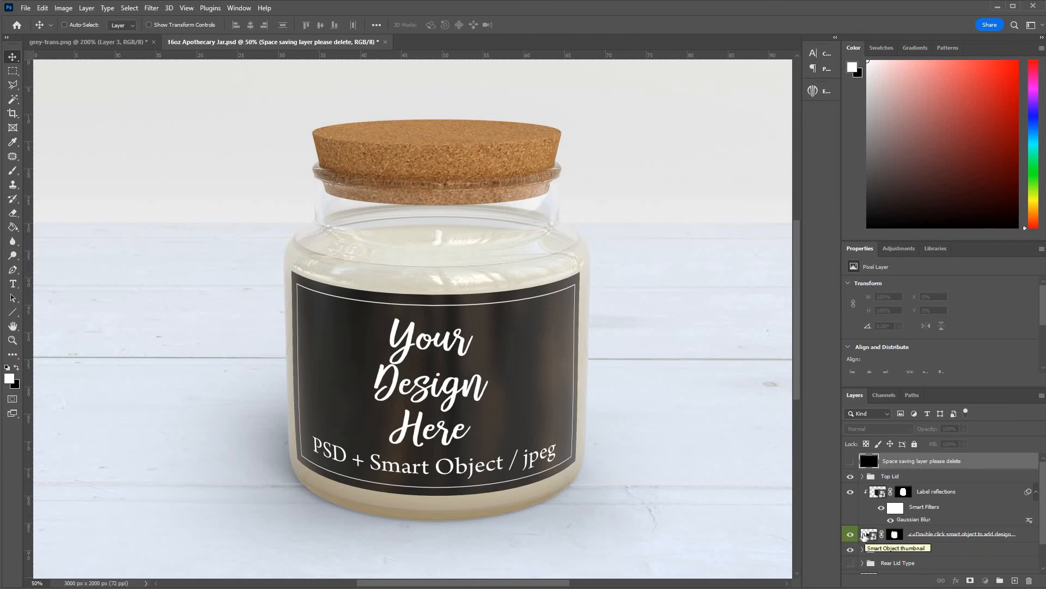
{"action": "left_click", "coordinate": [868, 539]}
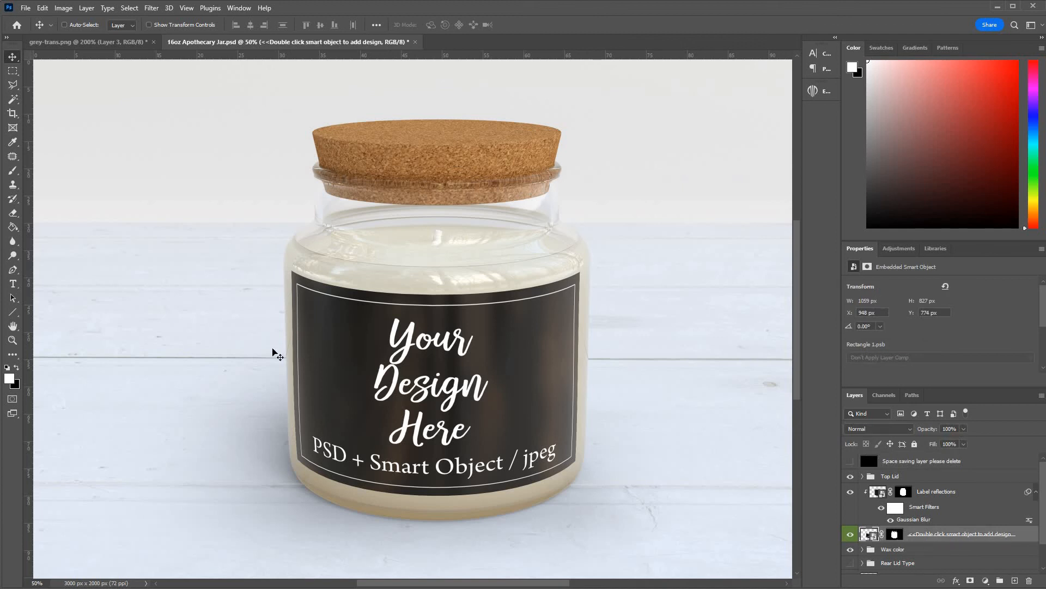
{"action": "left_click", "coordinate": [45, 9]}
{"action": "left_click", "coordinate": [83, 9]}
{"action": "left_click", "coordinate": [86, 8]}
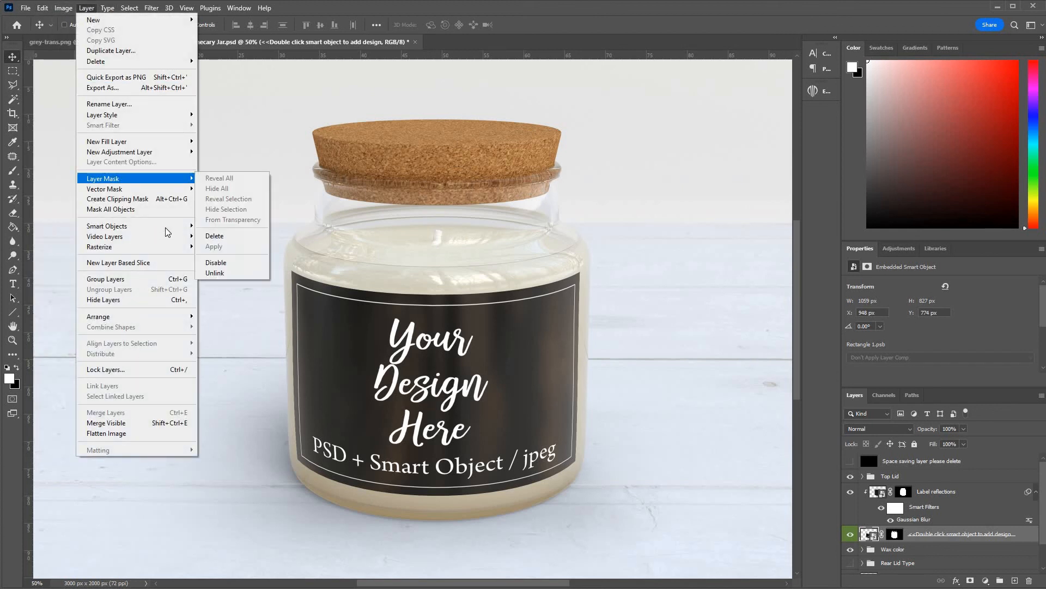
{"action": "mouse_move", "coordinate": [254, 297]}
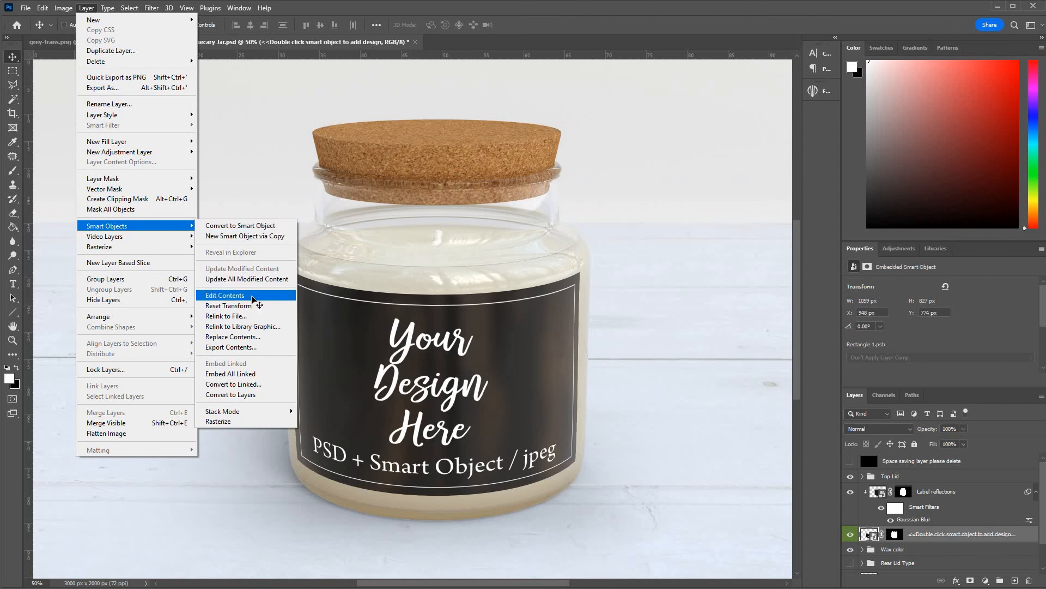
{"action": "key", "text": "Return"}
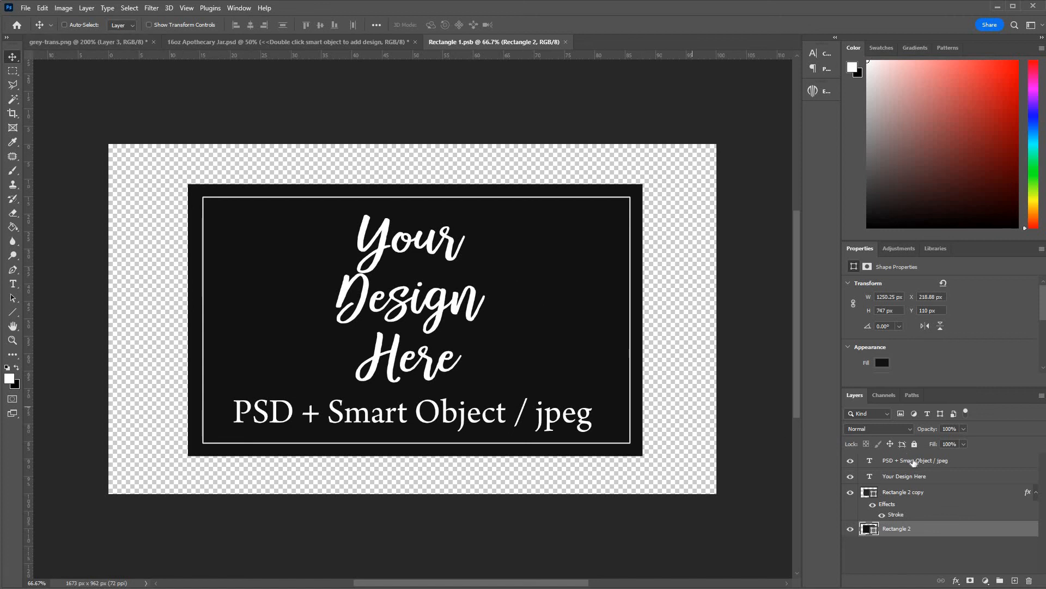
{"action": "key", "text": "alt+period"}
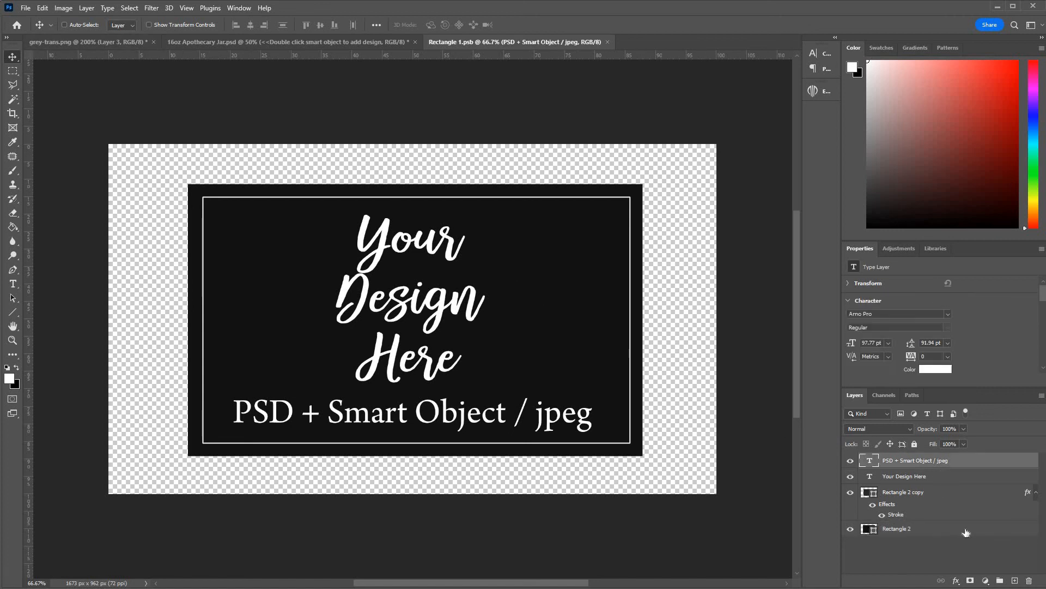
{"action": "left_click", "coordinate": [934, 523], "text": "shift"}
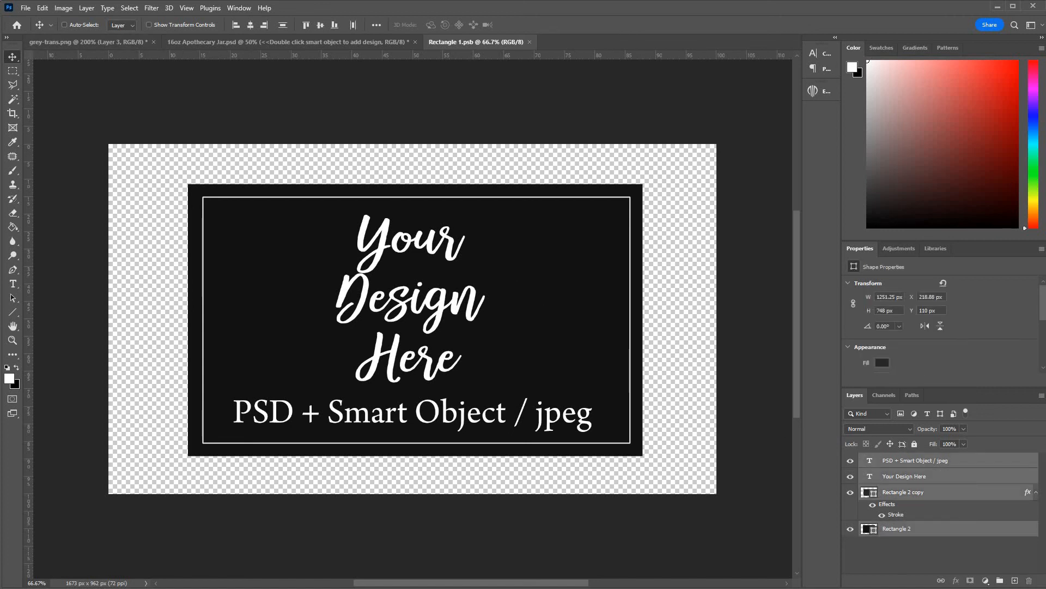
{"action": "left_click", "coordinate": [29, 8]}
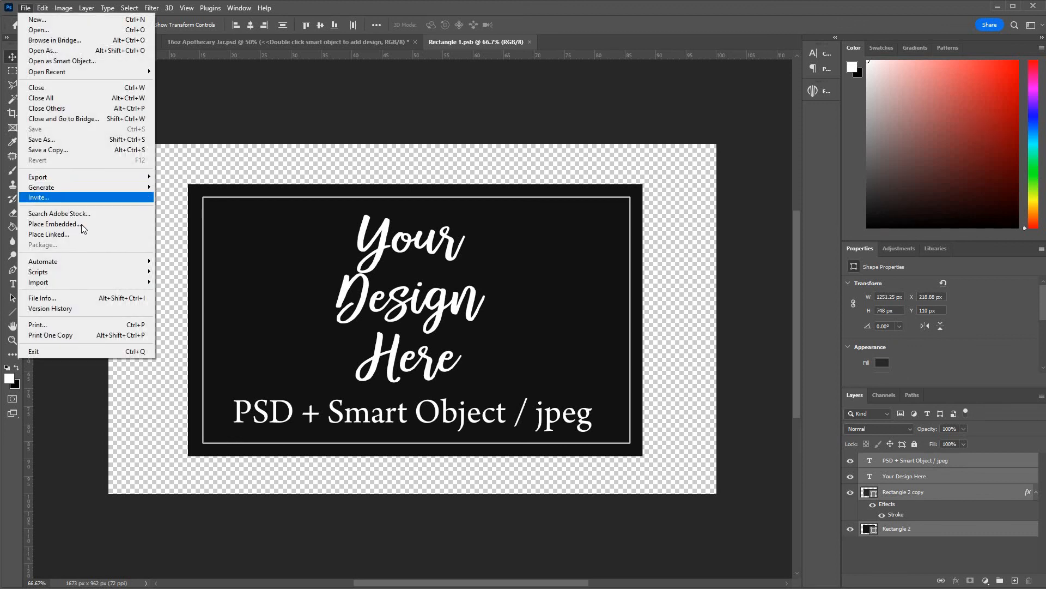
{"action": "left_click", "coordinate": [81, 224]}
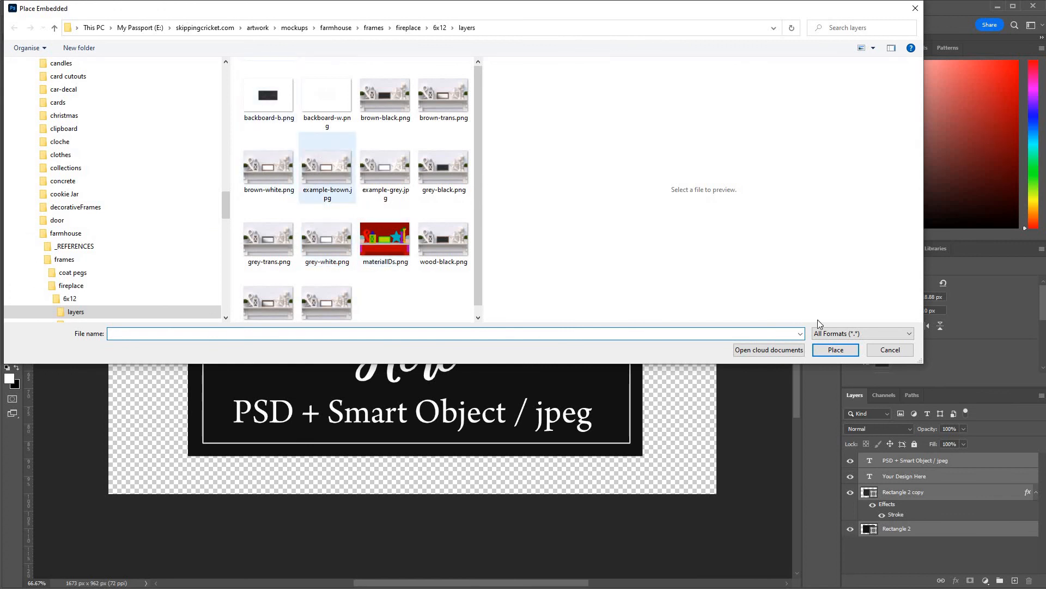
{"action": "left_click", "coordinate": [878, 349]}
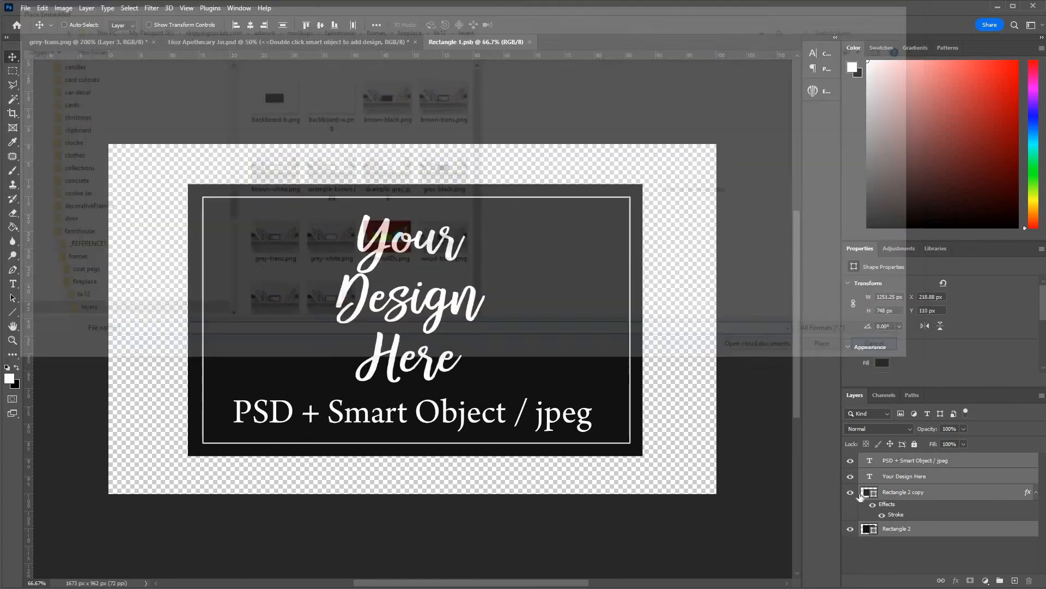
Set the fill color of the Rectangle 2 copy shape to #575757.
{"action": "left_click", "coordinate": [867, 496]}
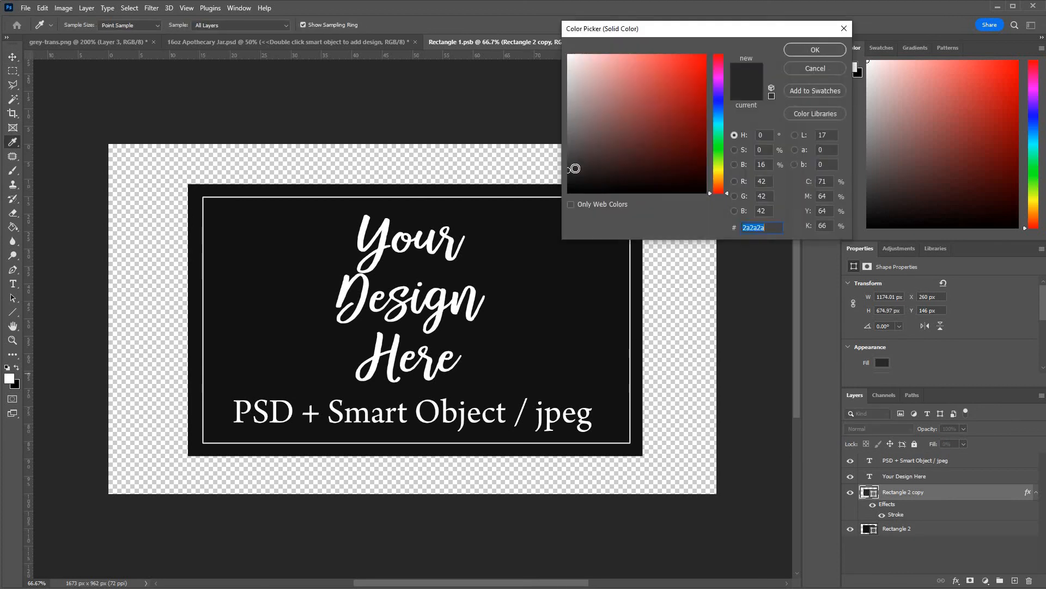
{"action": "left_click_drag", "start_coordinate": [567, 160], "coordinate": [578, 146]}
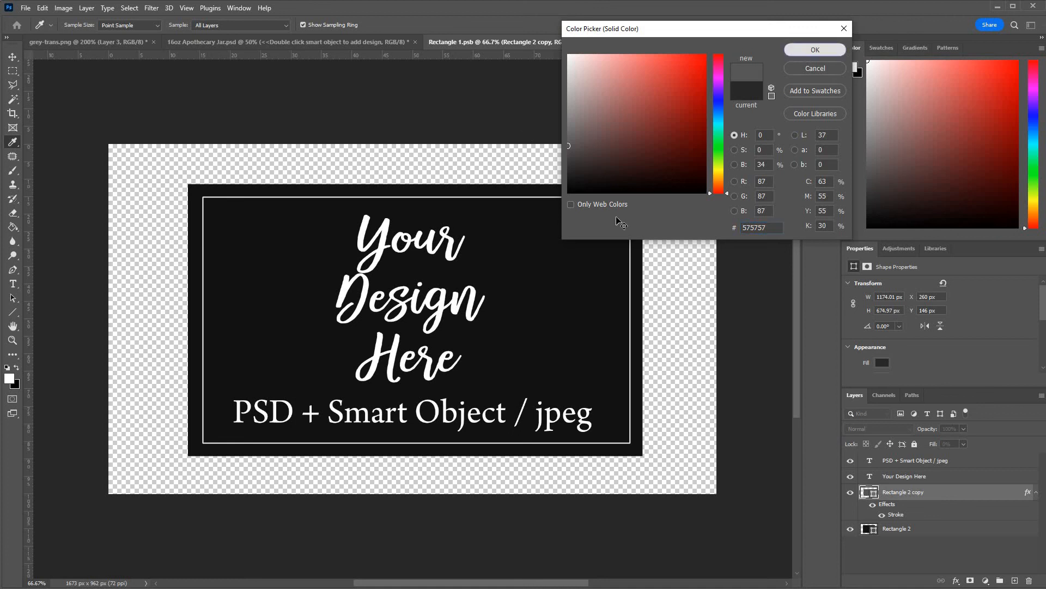
{"action": "left_click", "coordinate": [813, 50]}
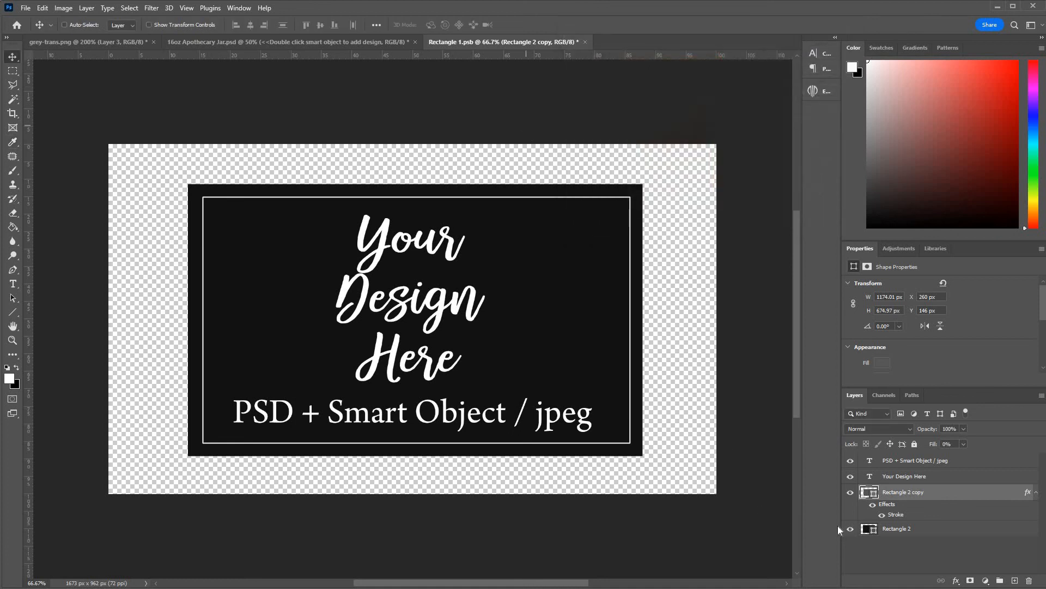
Set the Rectangle 2 background shape's fill to #212121, and save and close the smart object's document.
{"action": "double_click", "coordinate": [866, 533]}
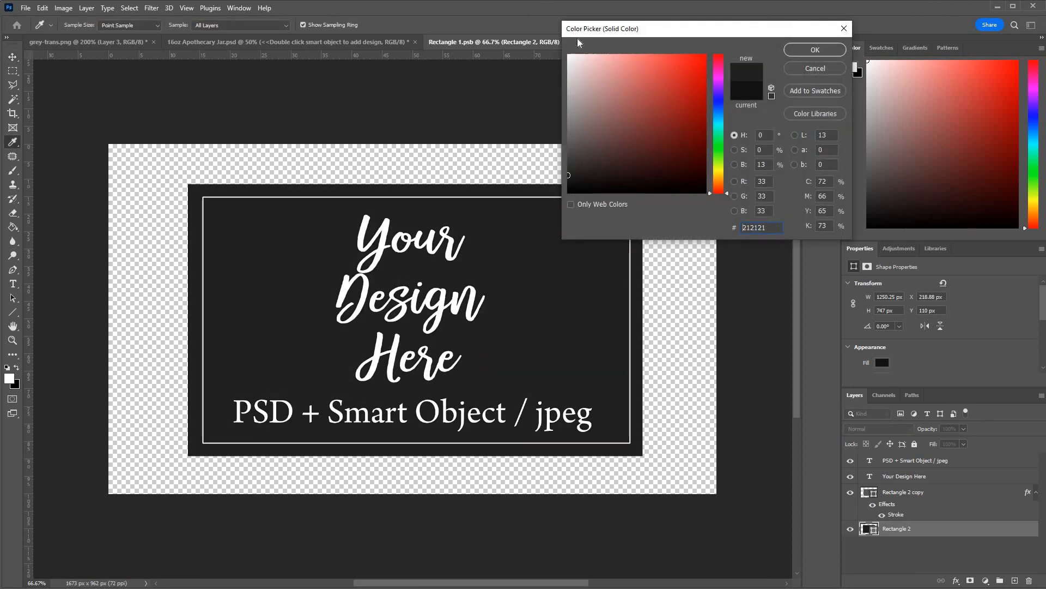
{"action": "key", "text": "Escape"}
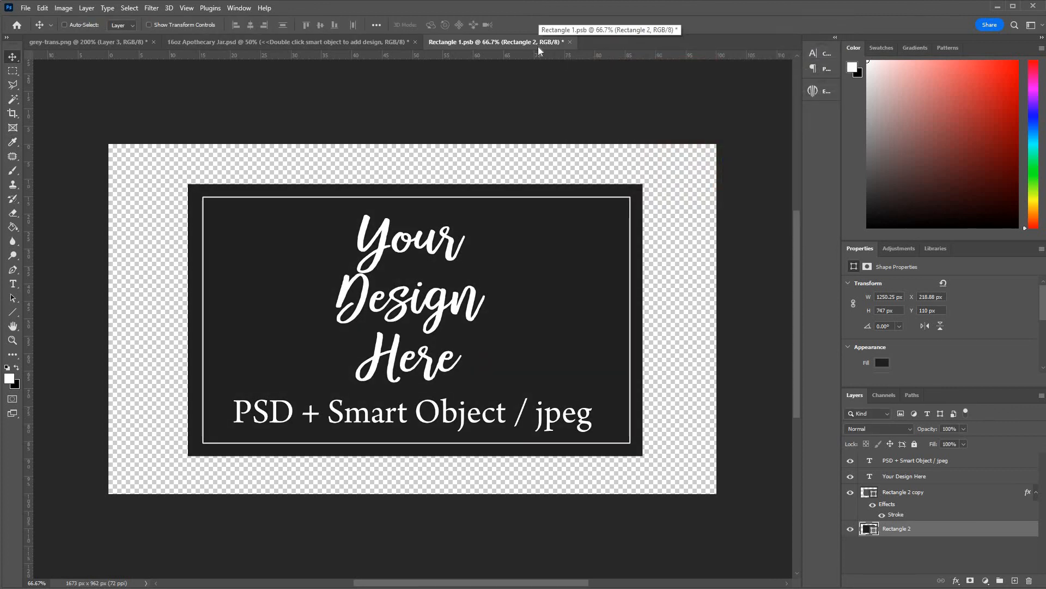
{"action": "left_click", "coordinate": [570, 43]}
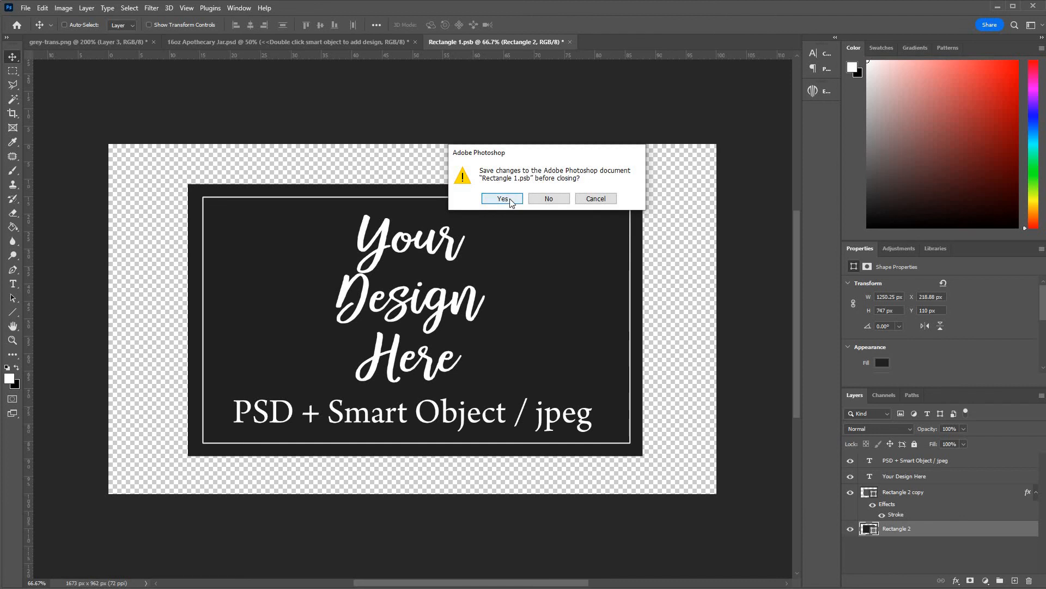
{"action": "left_click", "coordinate": [502, 199]}
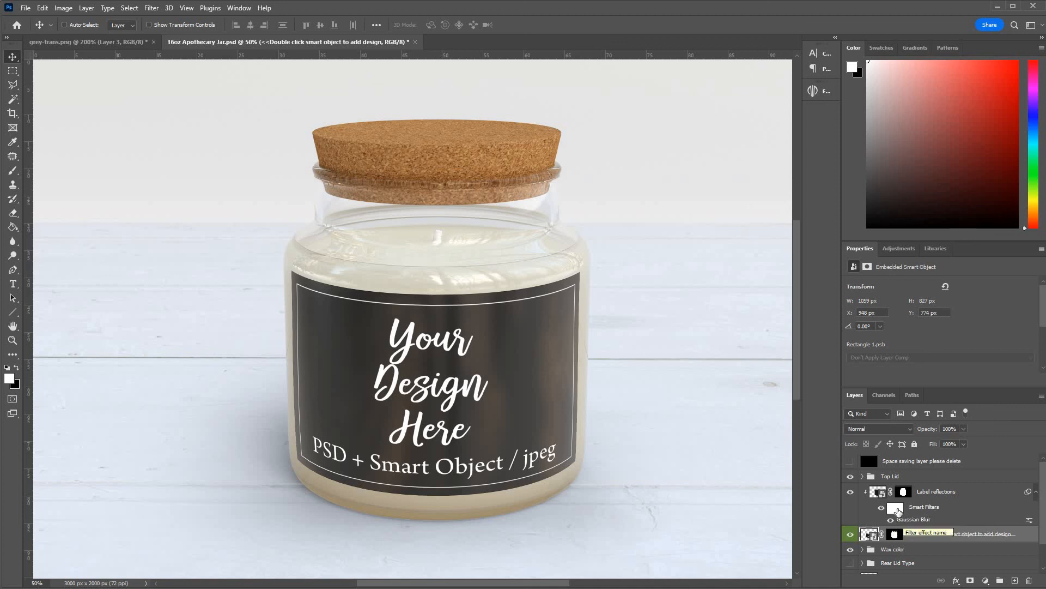
Try a Gaussian Blur radius of 1.5 pixels and a stronger one on the Label reflections smart filter.
{"action": "left_click", "coordinate": [897, 509]}
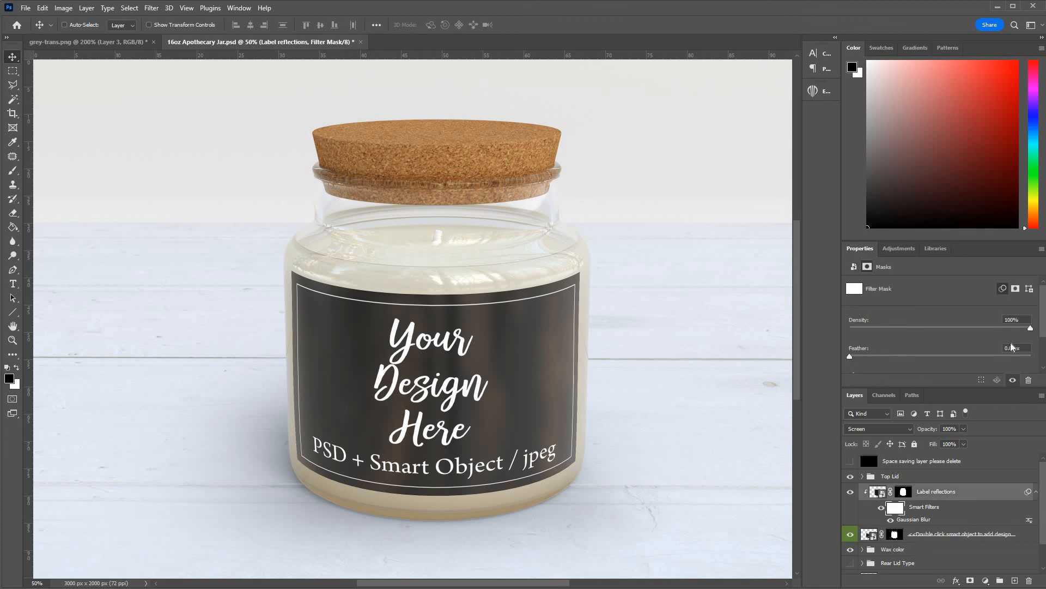
{"action": "scroll", "coordinate": [1012, 347], "scroll_direction": "down", "scroll_amount": 2}
{"action": "scroll", "coordinate": [1012, 346], "scroll_direction": "down", "scroll_amount": 1}
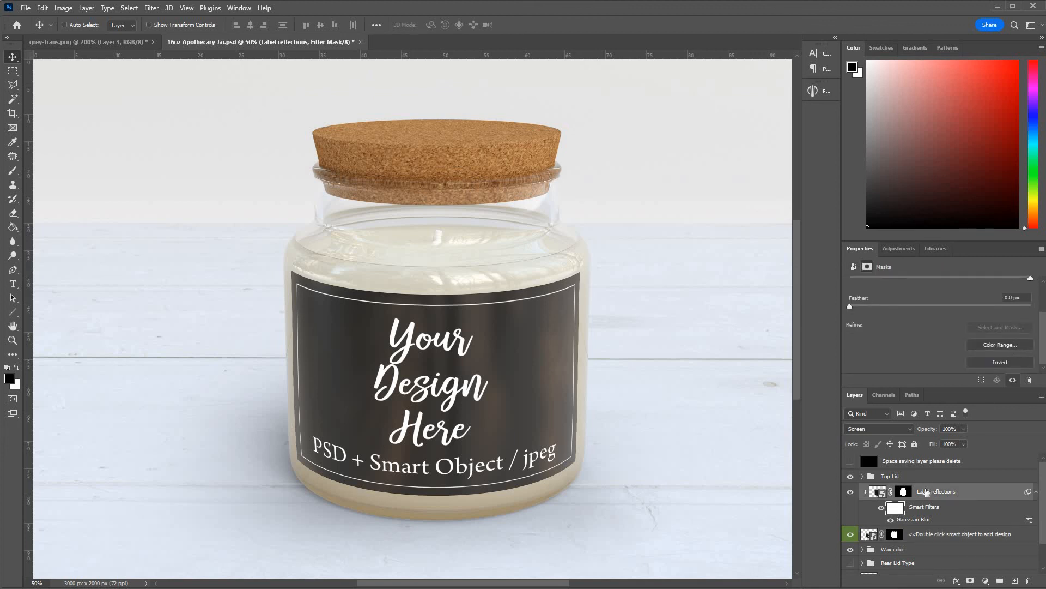
{"action": "double_click", "coordinate": [909, 521]}
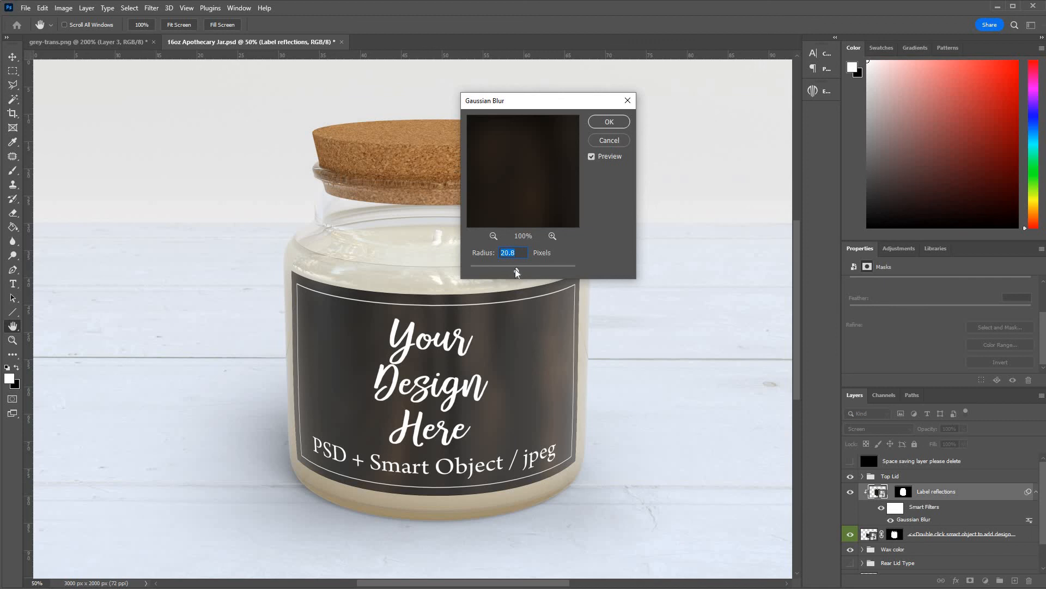
{"action": "left_click_drag", "start_coordinate": [516, 272], "coordinate": [479, 271]}
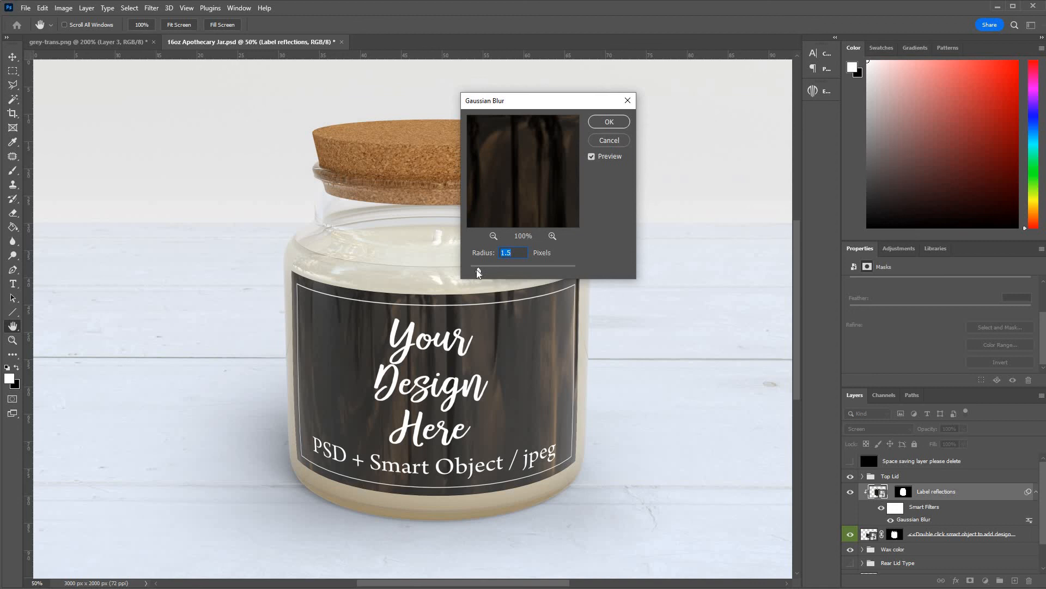
{"action": "left_click_drag", "start_coordinate": [477, 273], "coordinate": [509, 273]}
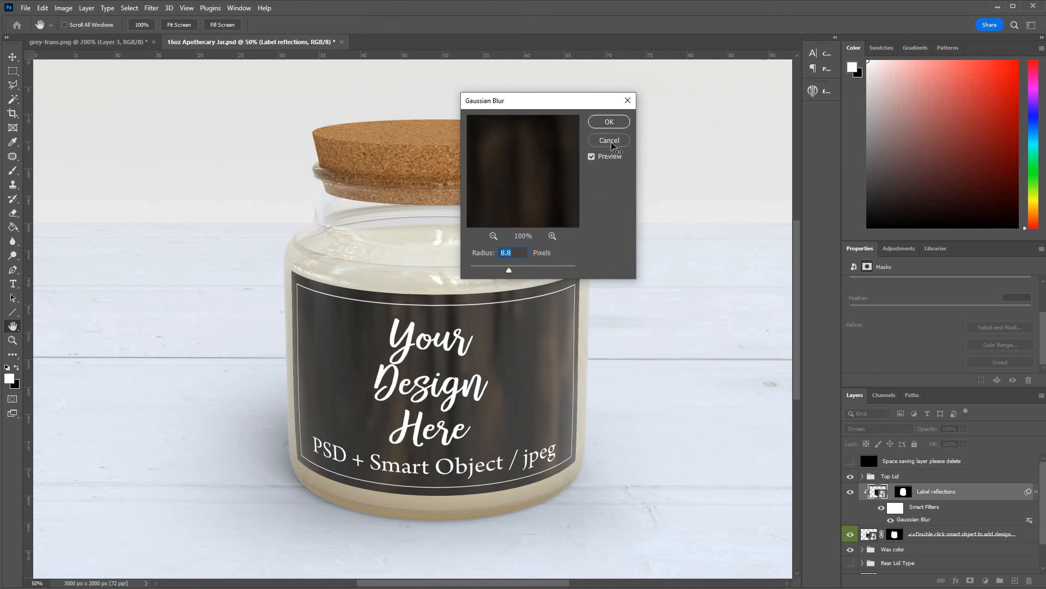
{"action": "key", "text": "Return"}
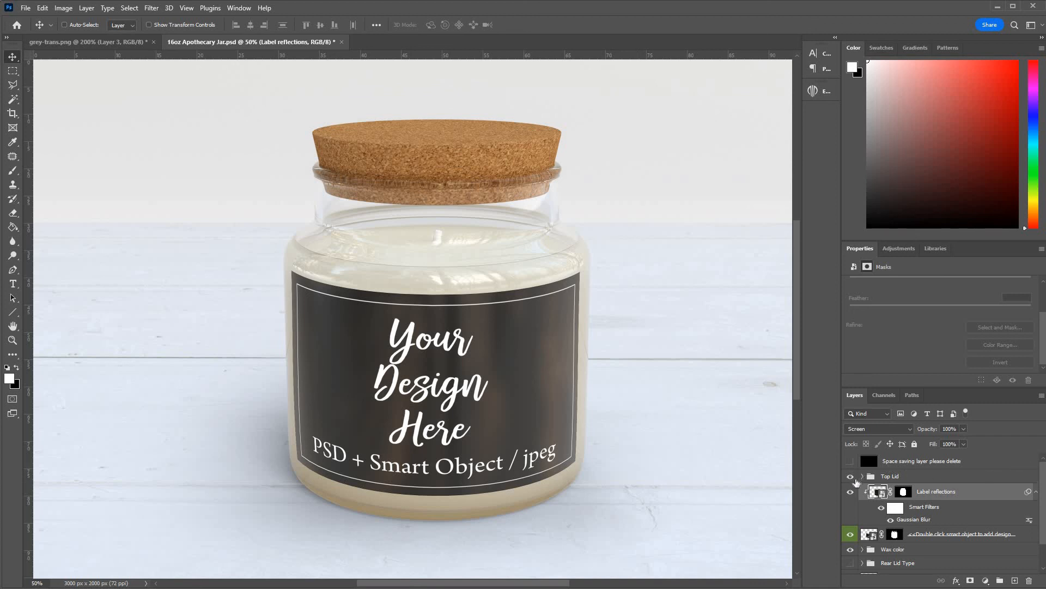
Expand the Top Lid group and swap the cork lid on the jar for the black lid.
{"action": "left_click", "coordinate": [862, 477]}
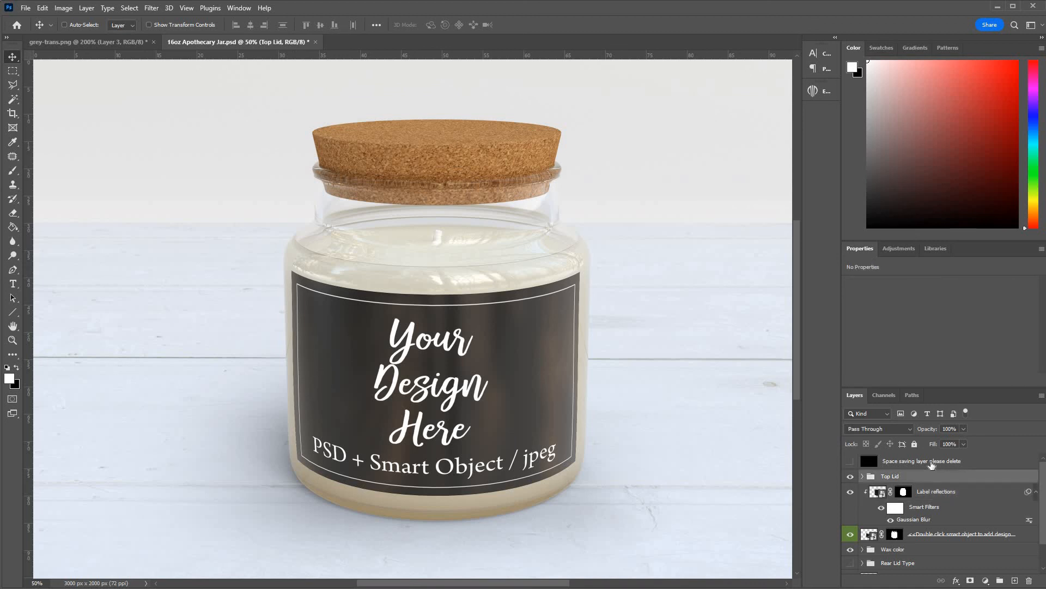
{"action": "scroll", "coordinate": [859, 464], "scroll_direction": "down", "scroll_amount": 1}
{"action": "scroll", "coordinate": [857, 464], "scroll_direction": "up", "scroll_amount": 1}
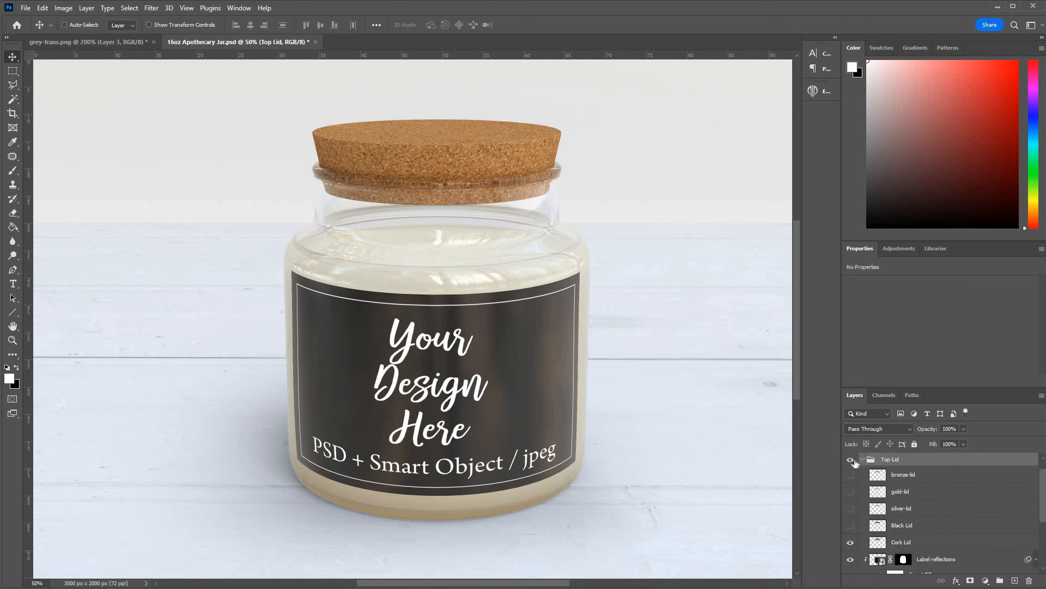
{"action": "left_click", "coordinate": [852, 460]}
{"action": "left_click", "coordinate": [851, 542]}
{"action": "left_click", "coordinate": [851, 525]}
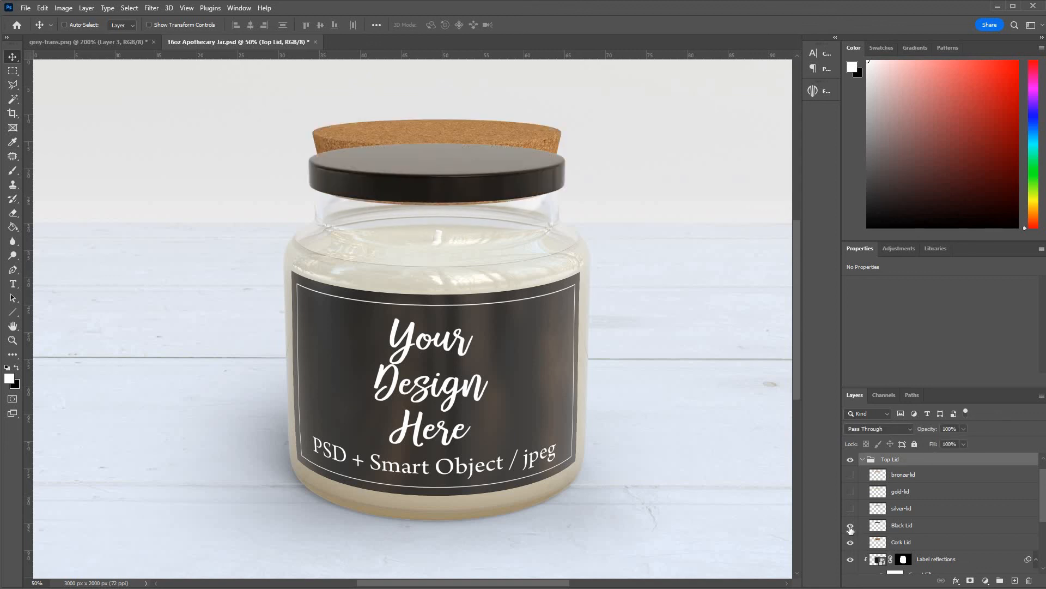
{"action": "left_click", "coordinate": [850, 542]}
Hide the black lid and preview the silver and gold lids one at a time on the jar.
{"action": "left_click", "coordinate": [850, 525]}
{"action": "left_click", "coordinate": [851, 508]}
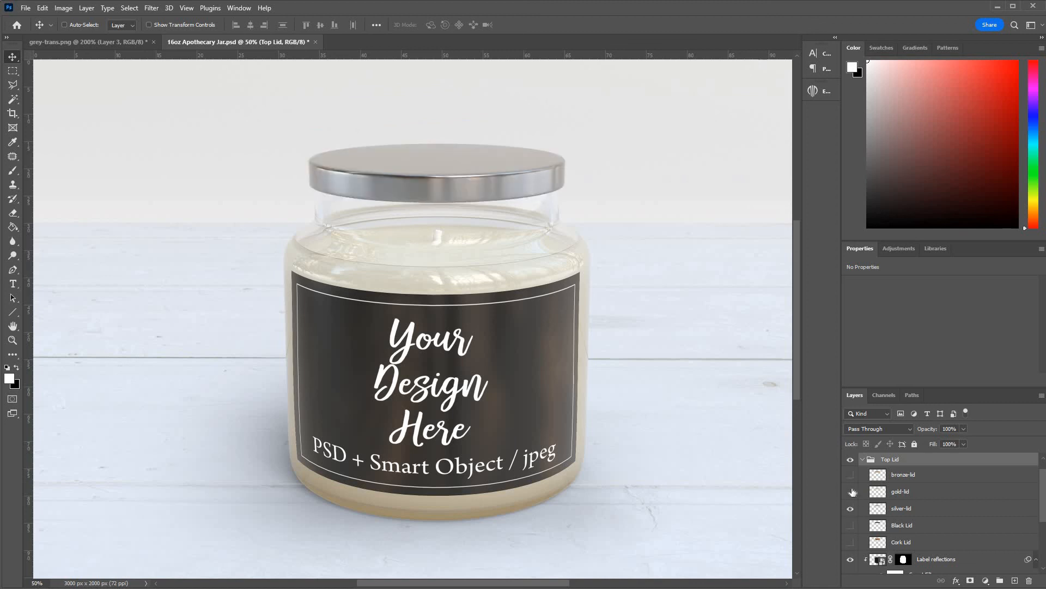
{"action": "left_click", "coordinate": [851, 508]}
{"action": "left_click", "coordinate": [850, 491]}
{"action": "left_click", "coordinate": [850, 491]}
Show the bronze lid on the jar and collapse the Top Lid group.
{"action": "left_click", "coordinate": [851, 475]}
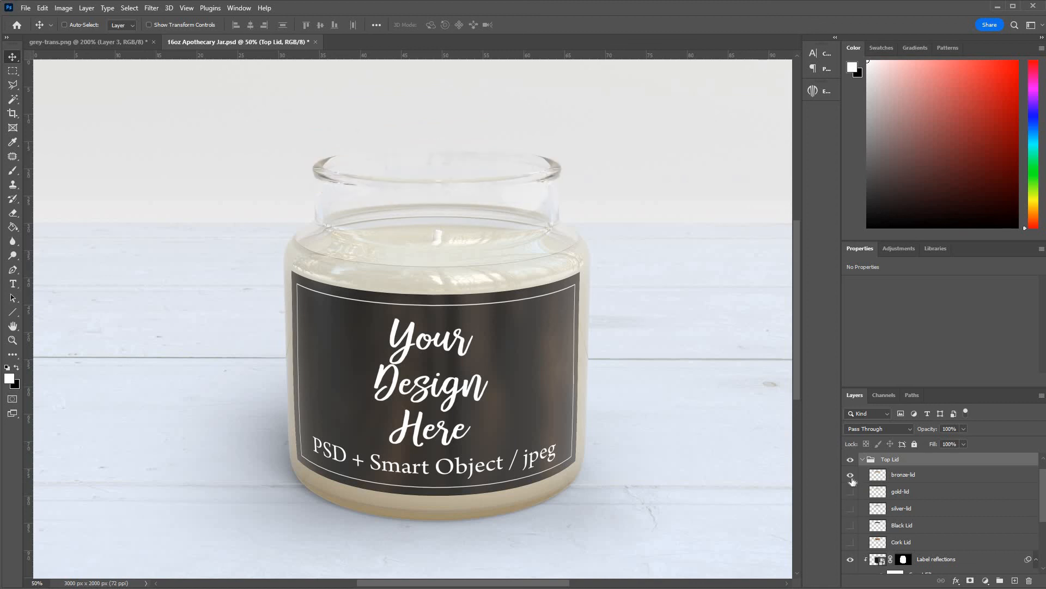
{"action": "left_click", "coordinate": [850, 475]}
{"action": "left_click", "coordinate": [851, 475]}
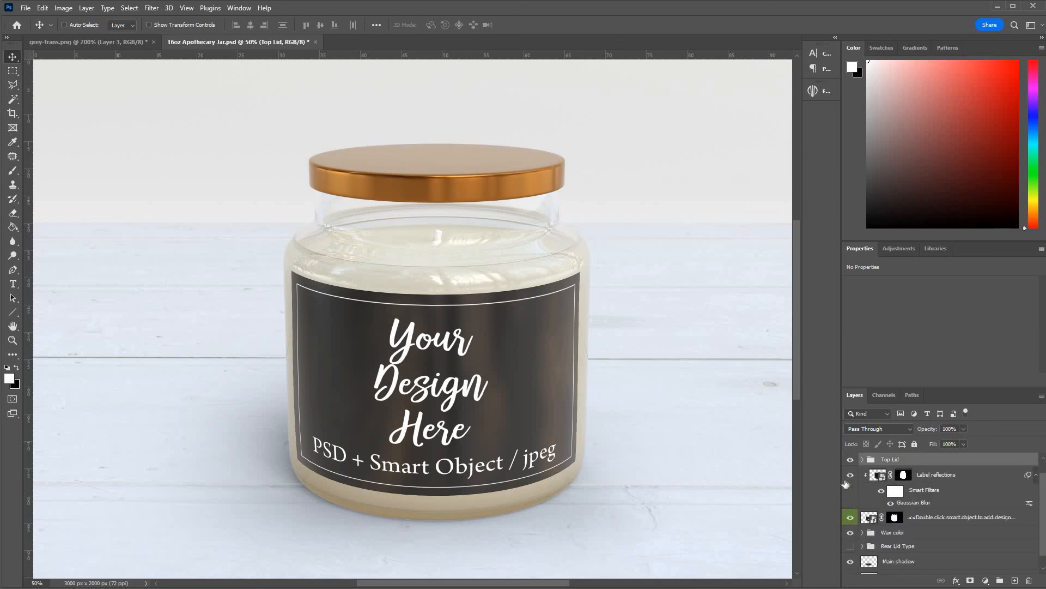
Hide the Top Lid group, and show and expand the Rear Lid Type group instead.
{"action": "left_click", "coordinate": [850, 461]}
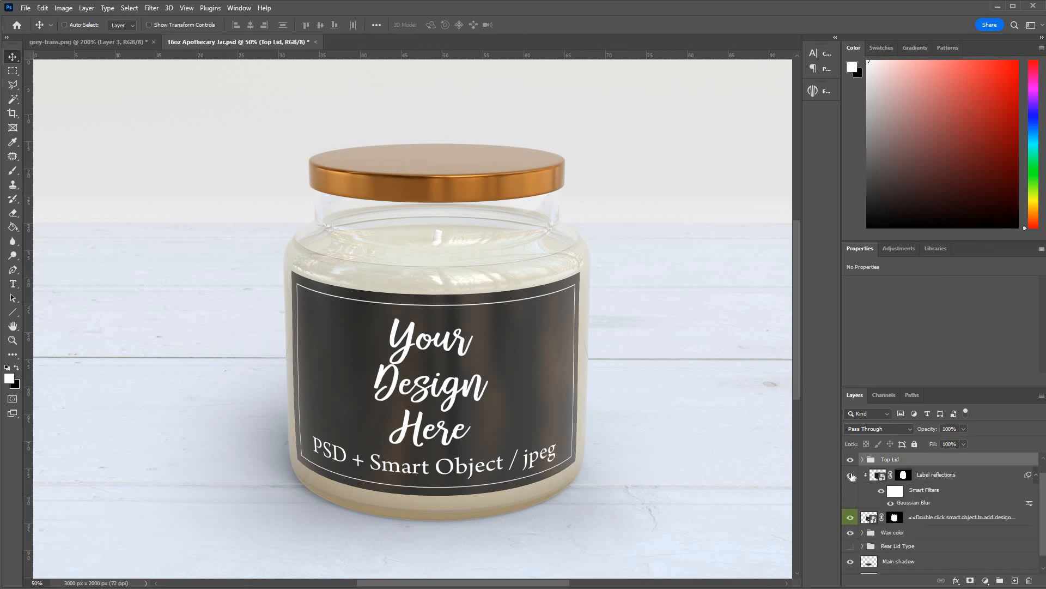
{"action": "left_click", "coordinate": [851, 547]}
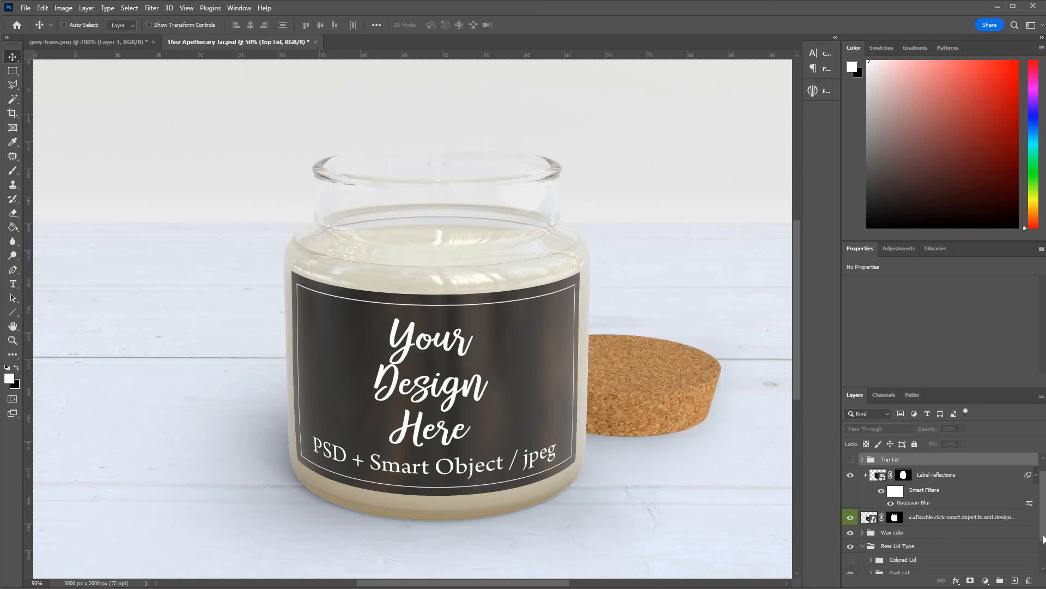
{"action": "left_click", "coordinate": [862, 545]}
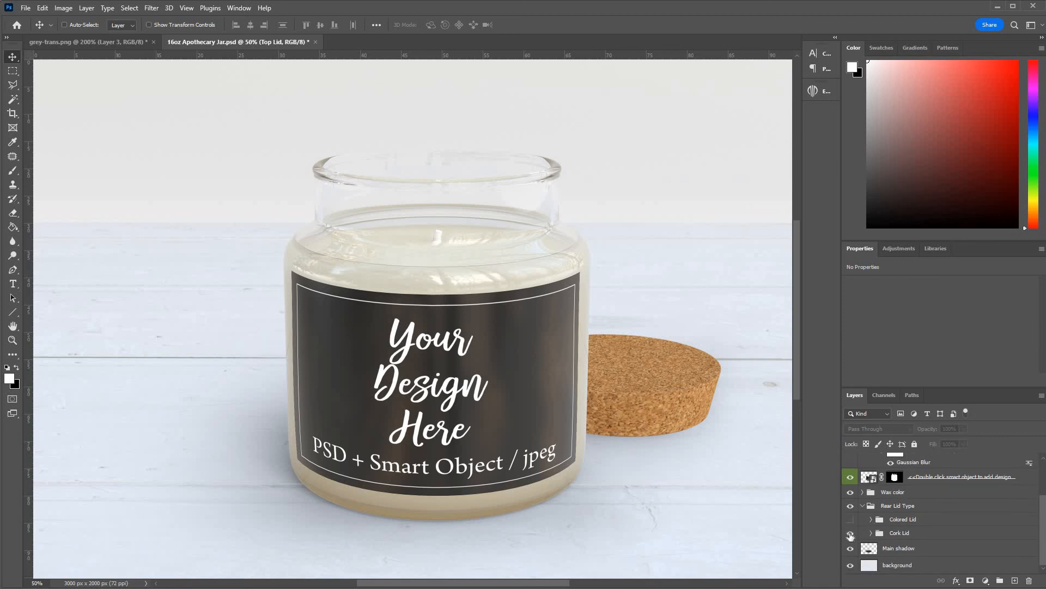
Swap the cork lid behind the jar for the colored lid and expand the Colored Lid group.
{"action": "left_click", "coordinate": [851, 533]}
{"action": "left_click", "coordinate": [850, 520]}
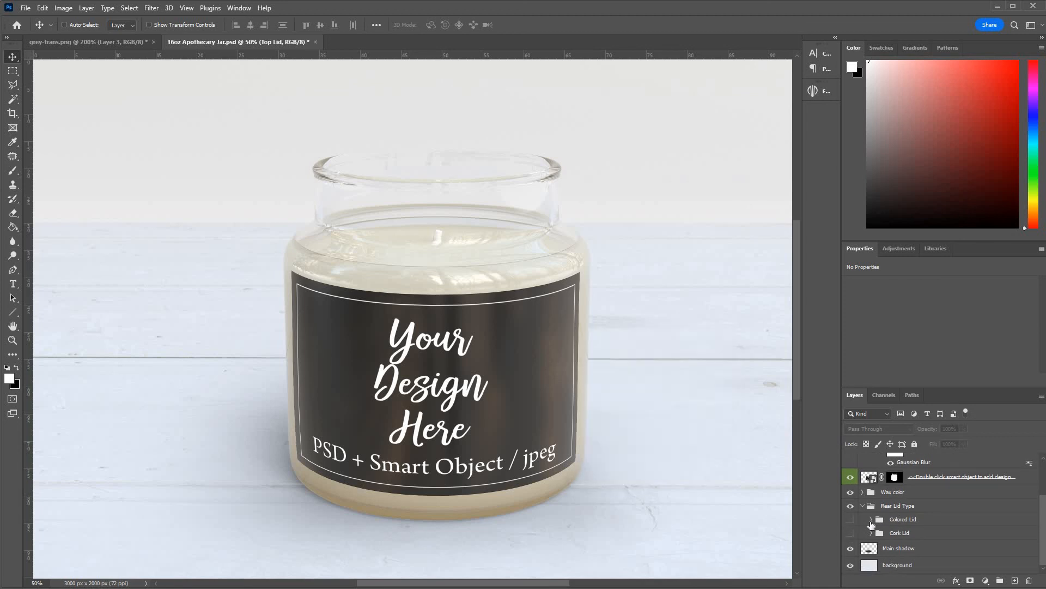
{"action": "left_click", "coordinate": [871, 520]}
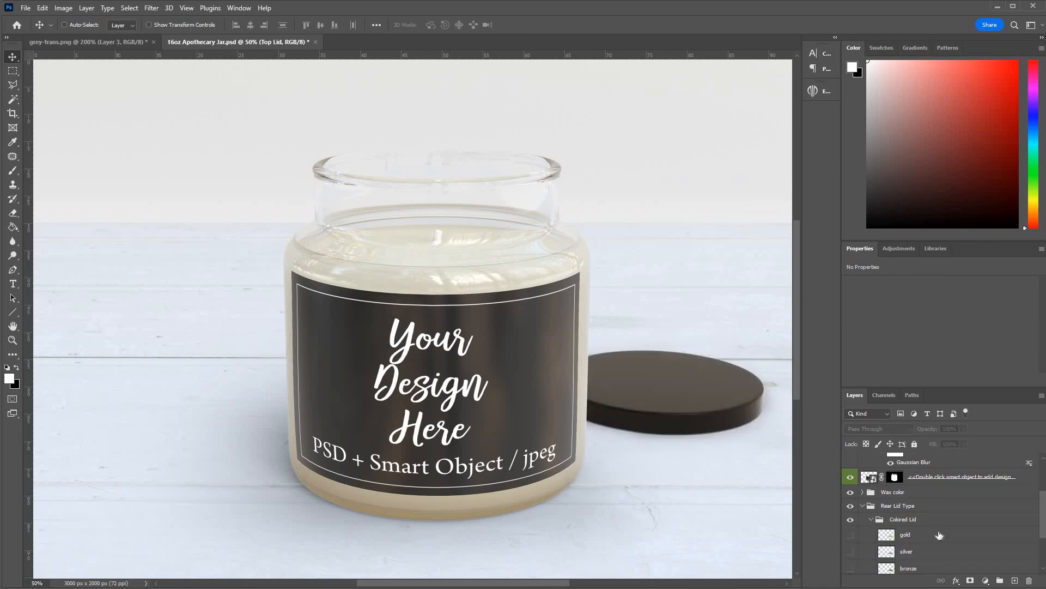
{"action": "scroll", "coordinate": [939, 535], "scroll_direction": "down", "scroll_amount": 2}
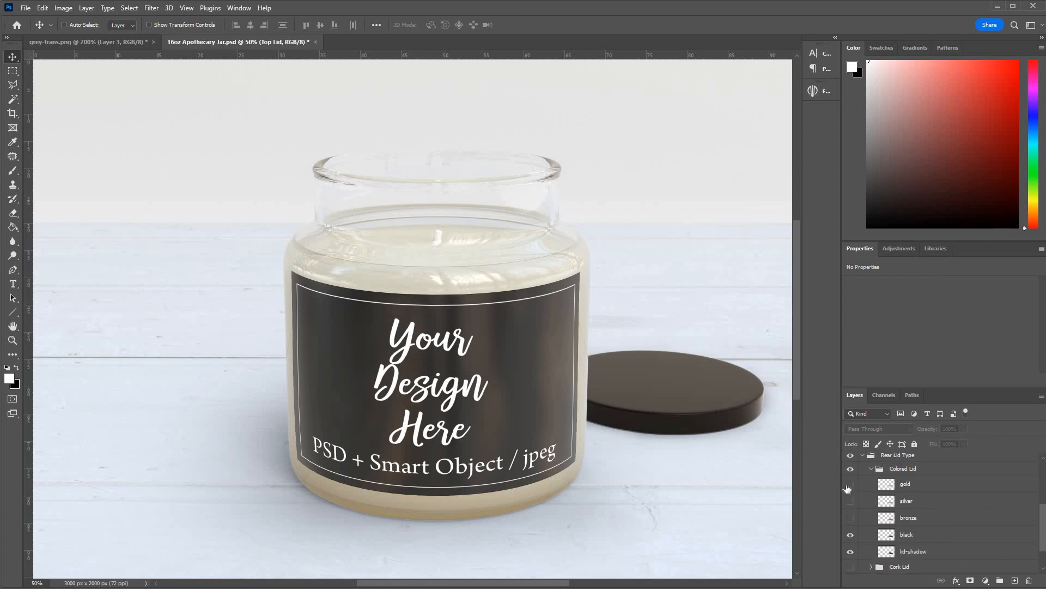
Show the bronze lid instead of the black one behind the jar and collapse the Rear Lid Type group.
{"action": "left_click", "coordinate": [851, 518]}
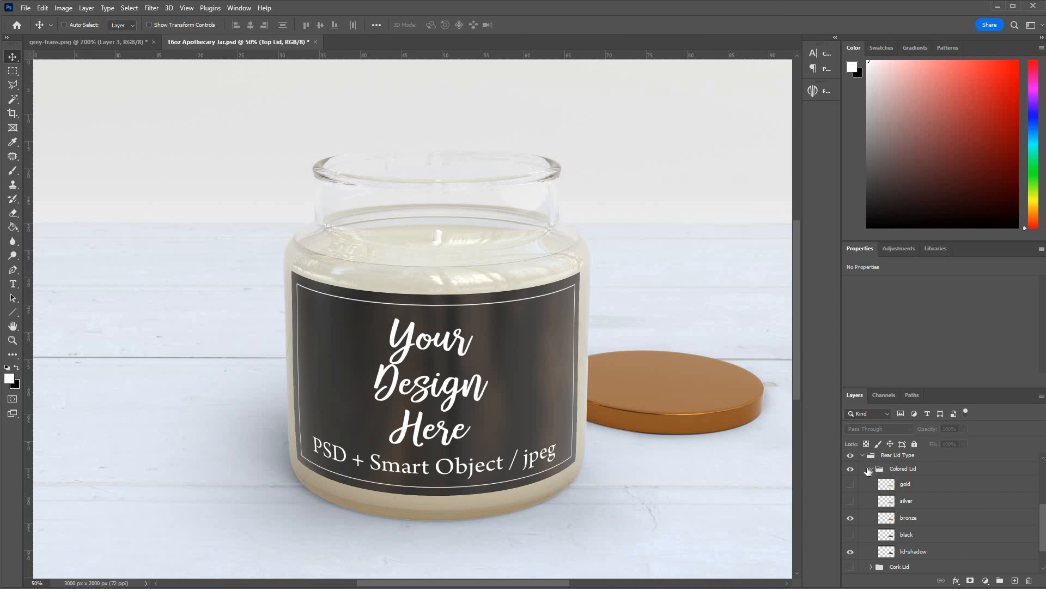
{"action": "left_click", "coordinate": [869, 468]}
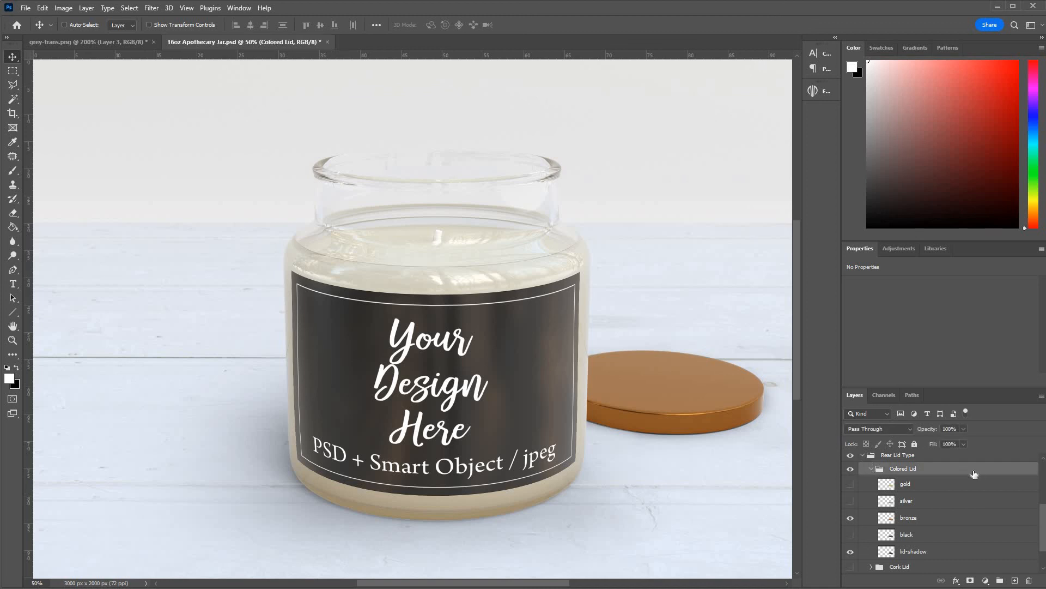
{"action": "left_click", "coordinate": [863, 455]}
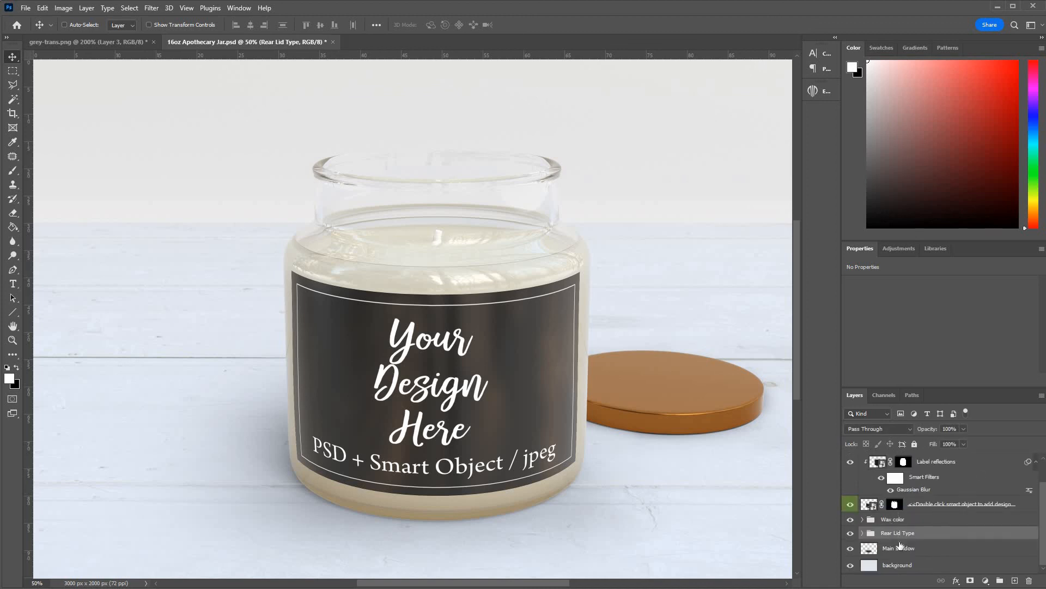
Hide the background layer, comparing the jar with and without it and leaving the canvas transparent.
{"action": "left_click", "coordinate": [851, 564]}
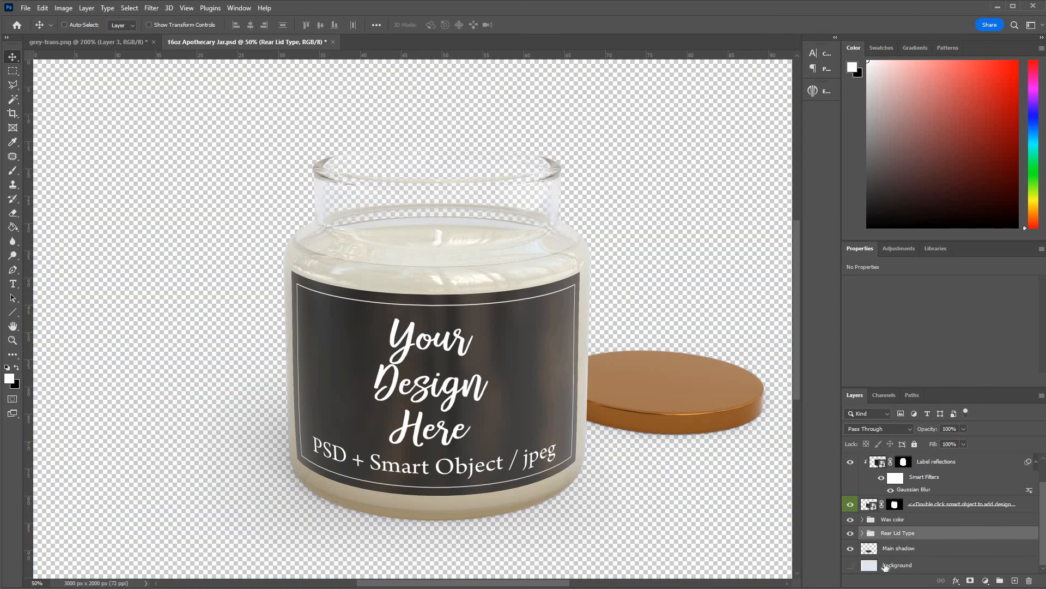
{"action": "left_click", "coordinate": [28, 11]}
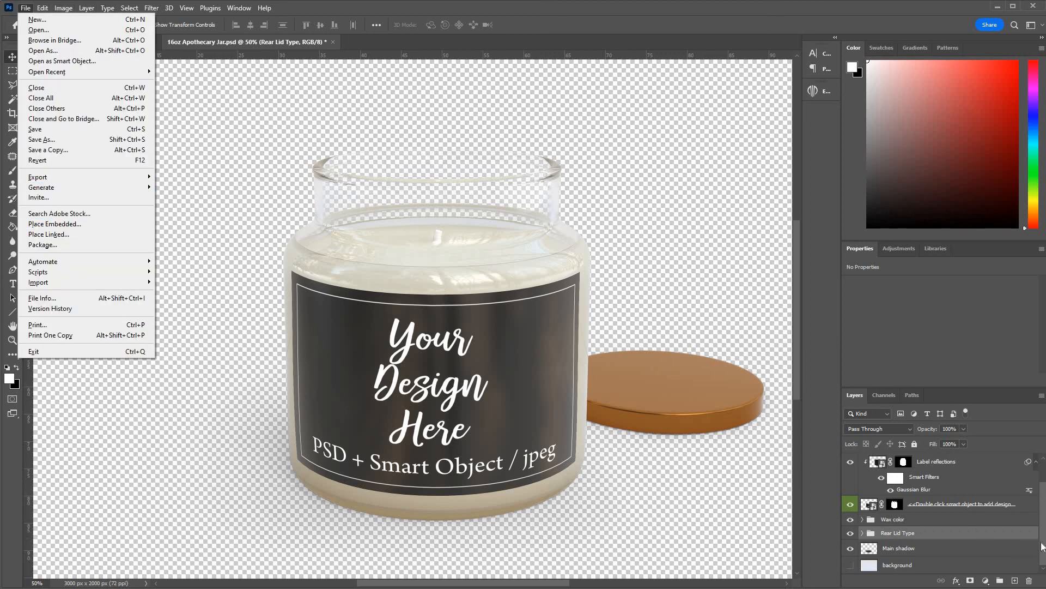
{"action": "left_click", "coordinate": [1007, 550]}
{"action": "scroll", "coordinate": [859, 554], "scroll_direction": "up", "scroll_amount": 1}
{"action": "scroll", "coordinate": [852, 565], "scroll_direction": "down", "scroll_amount": 1}
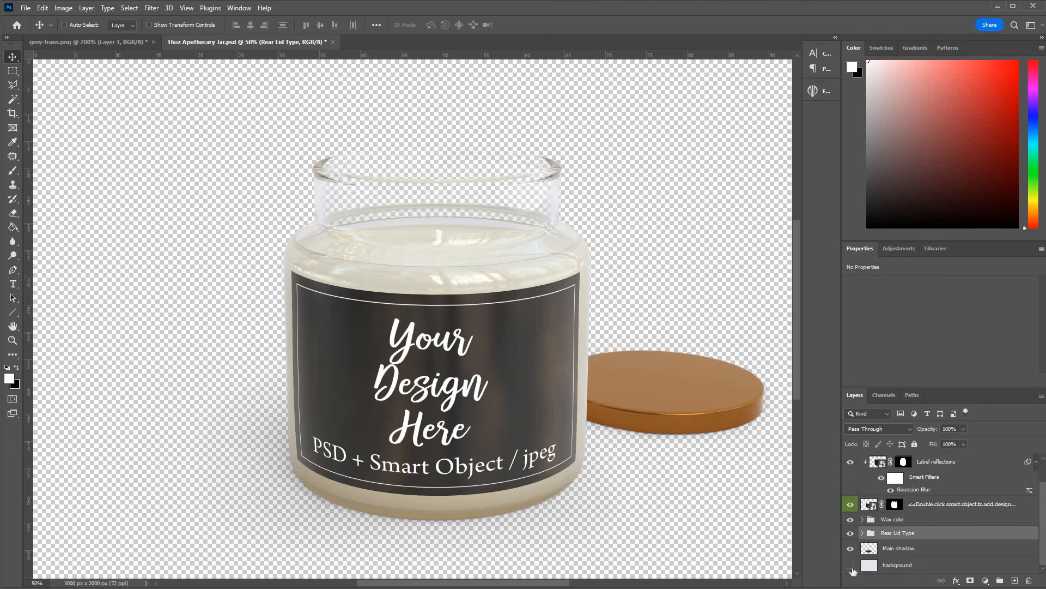
{"action": "left_click", "coordinate": [851, 565]}
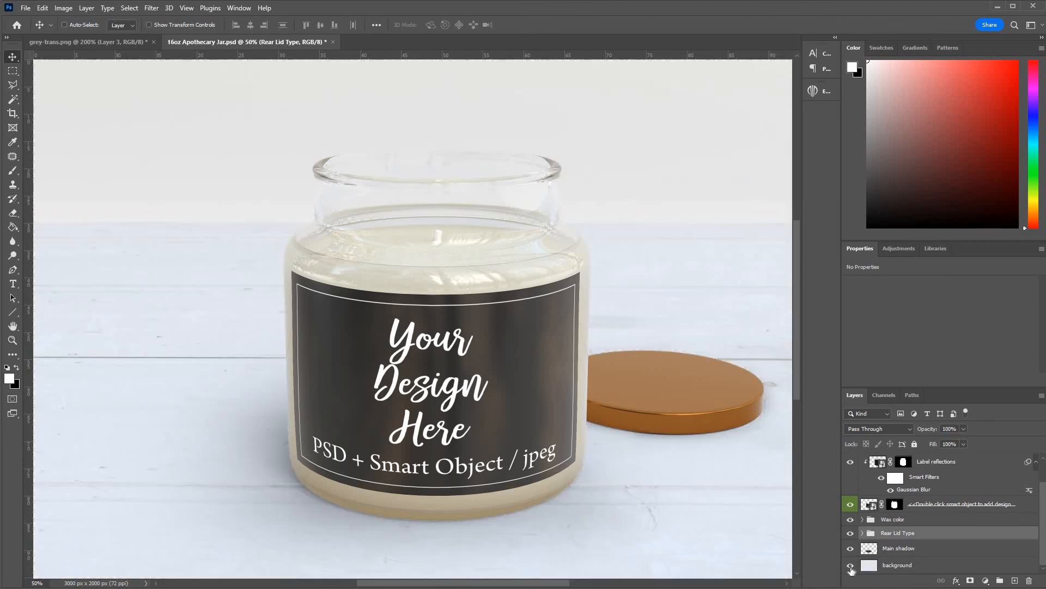
{"action": "left_click", "coordinate": [851, 565]}
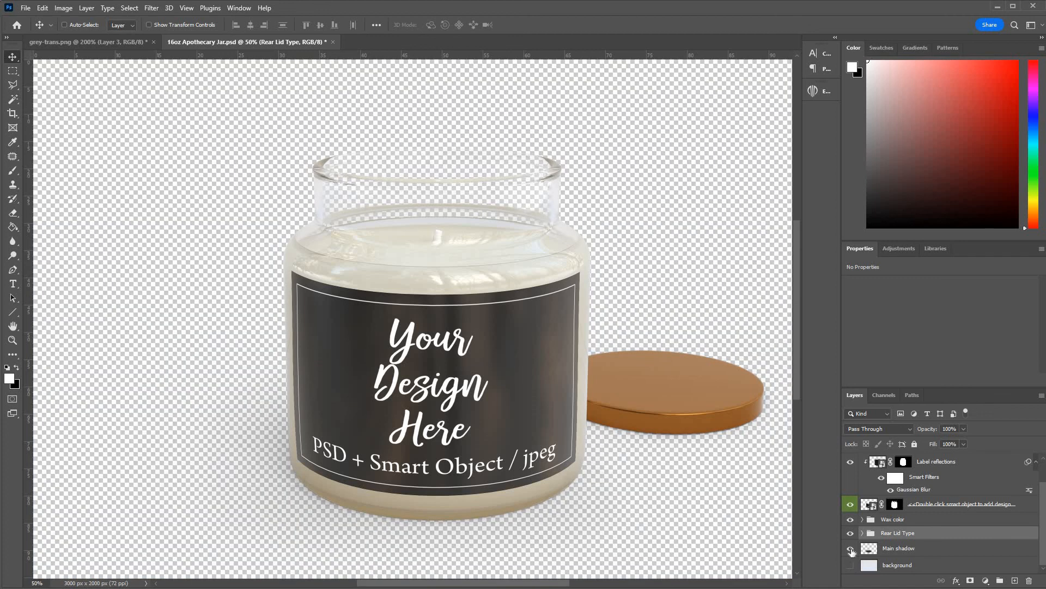
Toggle the Main shadow layer to compare the jar with and without its shadow, and leave it hidden.
{"action": "left_click", "coordinate": [851, 549]}
{"action": "left_click", "coordinate": [851, 549]}
{"action": "left_click", "coordinate": [851, 548]}
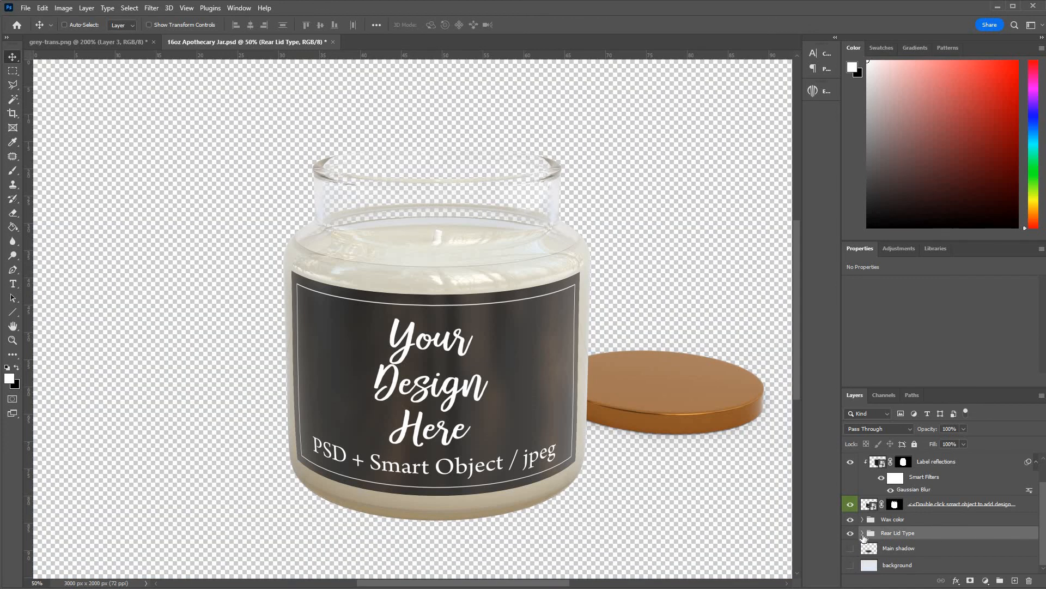
Expand the Rear Lid Type group, toggle the lid-shadow layer off and on to compare, and collapse the group.
{"action": "left_click", "coordinate": [862, 533]}
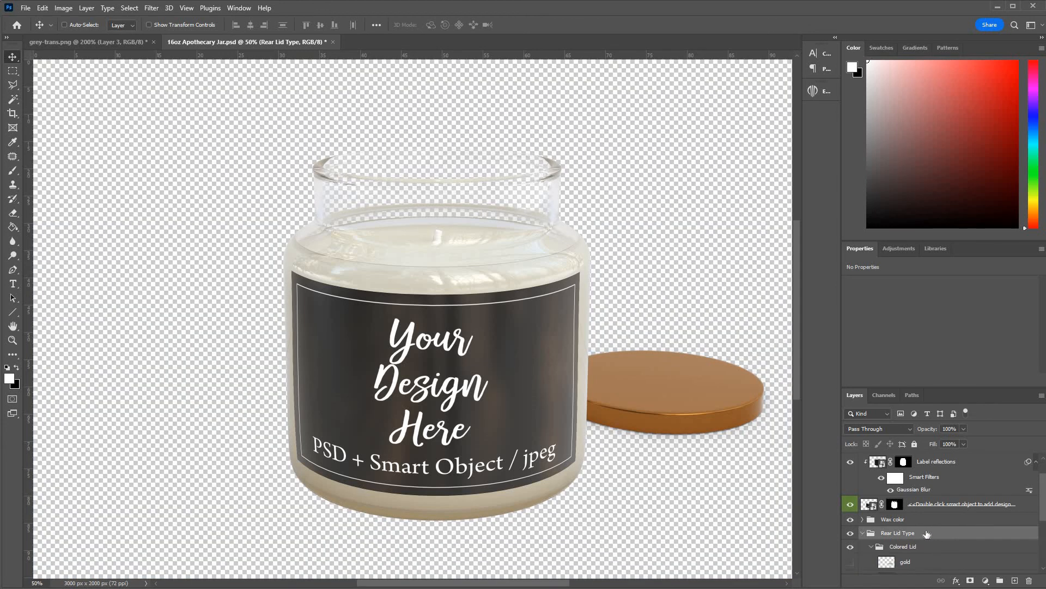
{"action": "scroll", "coordinate": [927, 533], "scroll_direction": "down", "scroll_amount": 5}
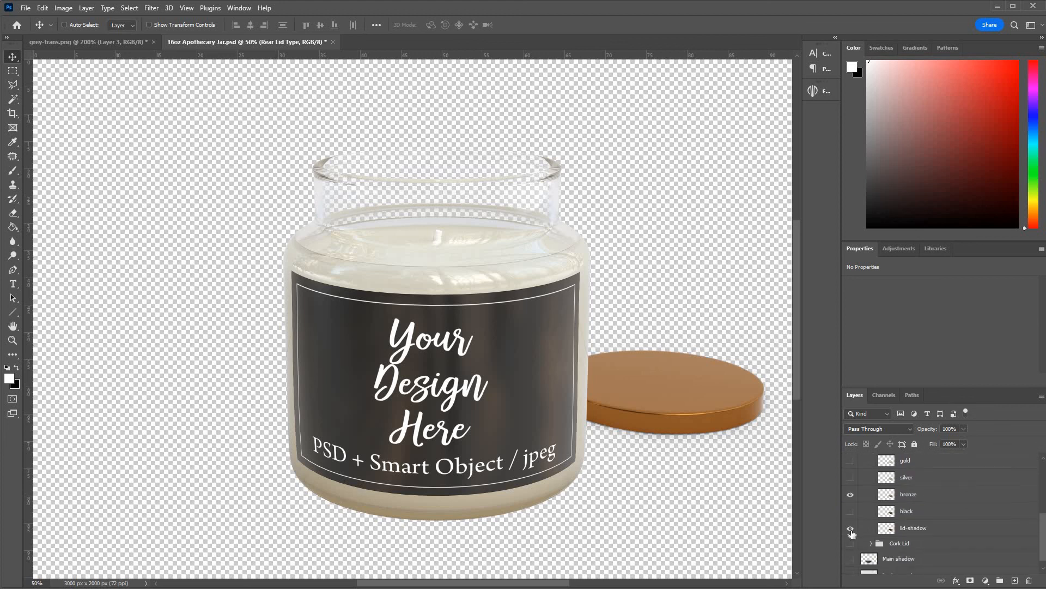
{"action": "left_click", "coordinate": [851, 529]}
{"action": "left_click", "coordinate": [851, 528]}
{"action": "scroll", "coordinate": [860, 507], "scroll_direction": "up", "scroll_amount": 4}
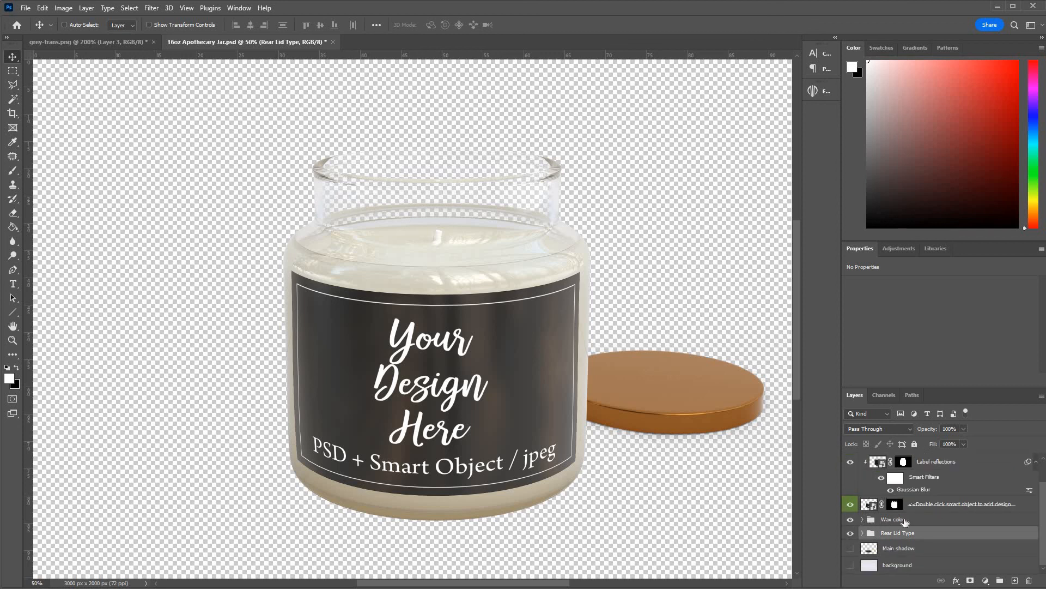
Expand the Wax color group and enlarge the layer list until all its wax layers fit.
{"action": "scroll", "coordinate": [935, 512], "scroll_direction": "down", "scroll_amount": 4}
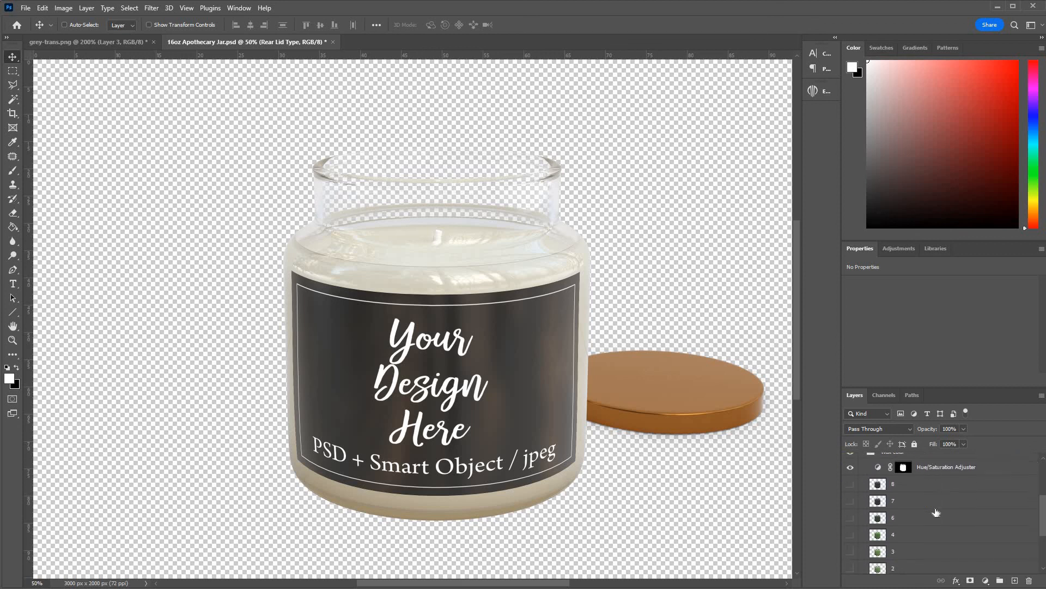
{"action": "scroll", "coordinate": [936, 511], "scroll_direction": "up", "scroll_amount": 1}
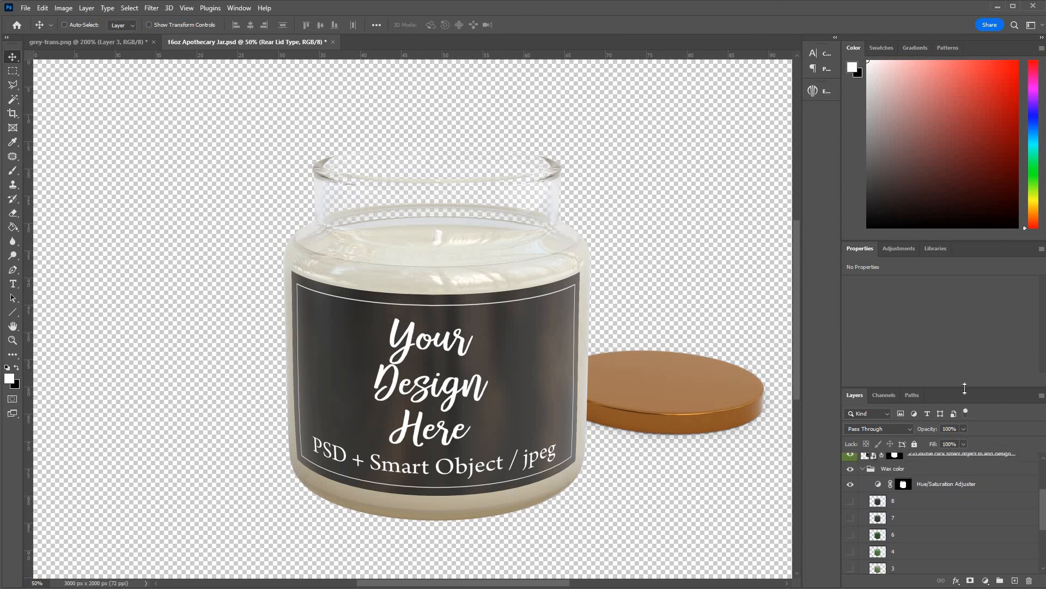
{"action": "left_click_drag", "start_coordinate": [964, 388], "coordinate": [974, 260]}
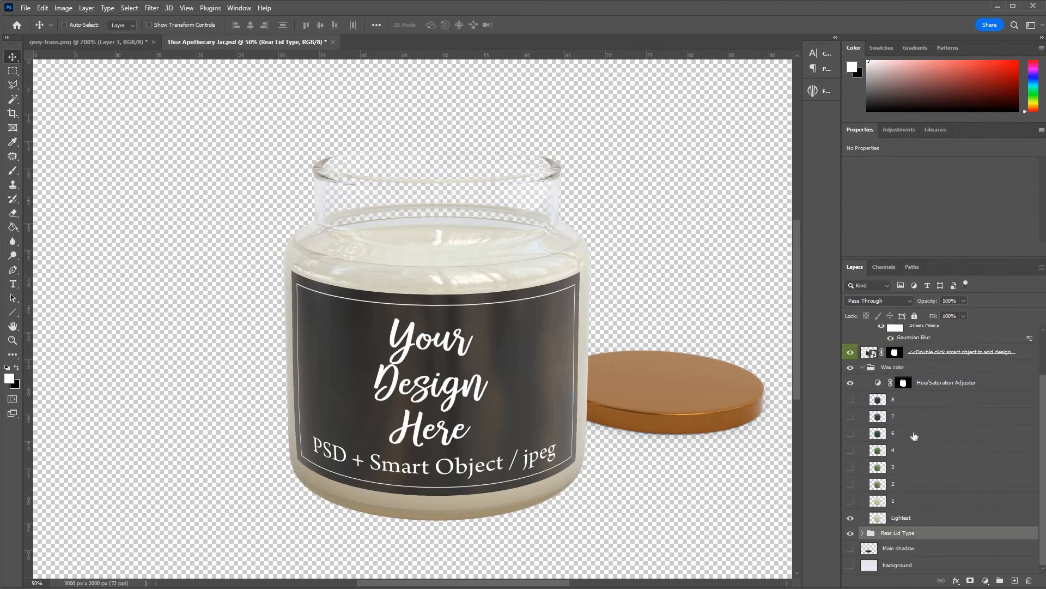
Try different hues, including +65, on the lightest wax with the Hue/Saturation Adjuster, and bring the hue back to +2.
{"action": "left_click", "coordinate": [919, 521]}
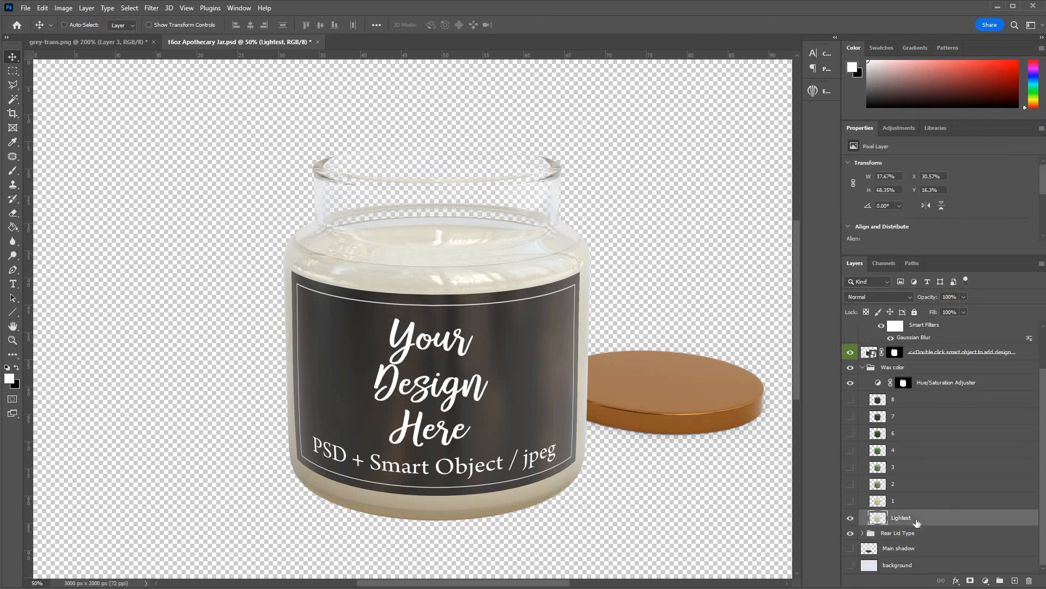
{"action": "left_click", "coordinate": [940, 385]}
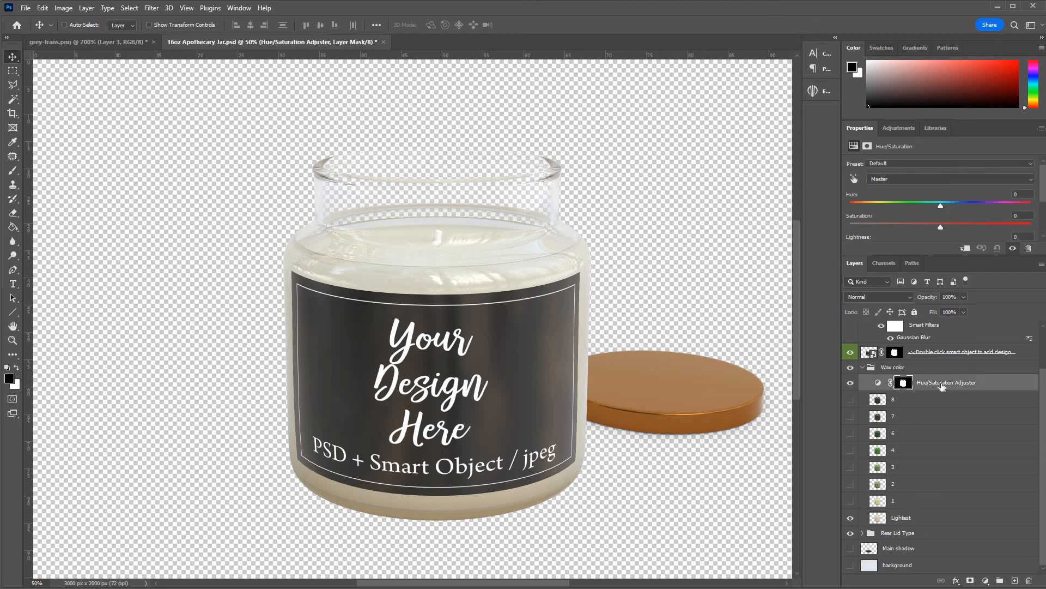
{"action": "left_click", "coordinate": [928, 206]}
{"action": "left_click", "coordinate": [959, 206]}
{"action": "left_click", "coordinate": [989, 206]}
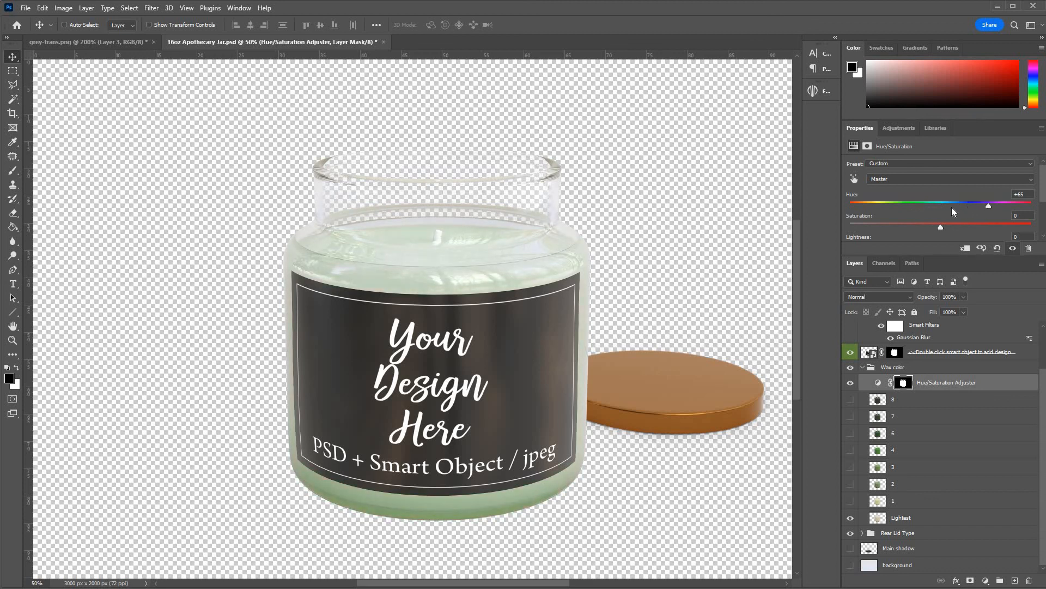
{"action": "left_click", "coordinate": [924, 206]}
{"action": "left_click", "coordinate": [940, 206]}
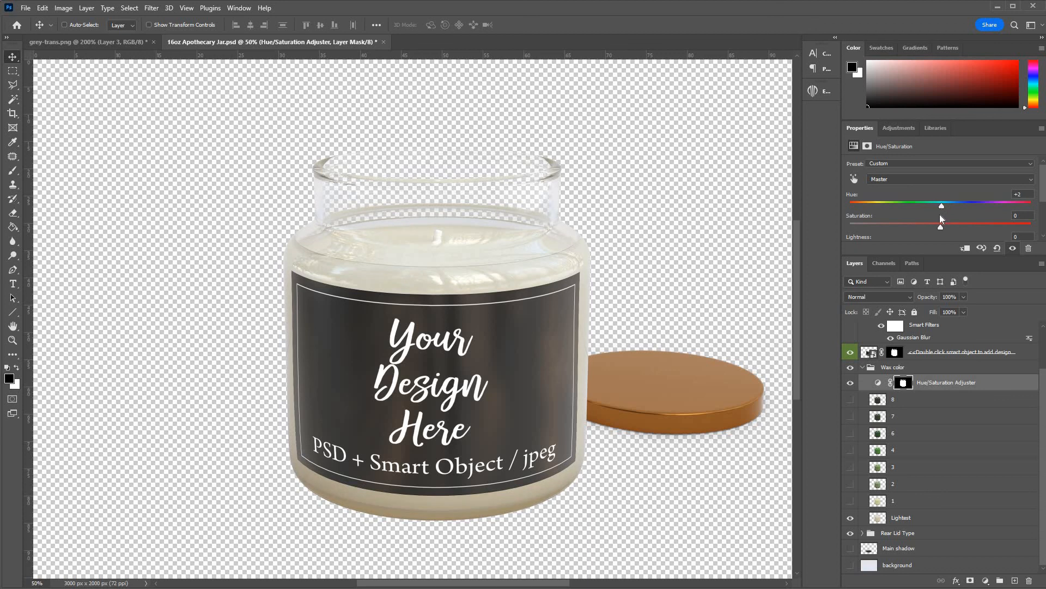
Swap the Lightest wax layer for layer 1 and try shifting its hue to +17 with the Hue/Saturation Adjuster.
{"action": "left_click", "coordinate": [851, 517]}
{"action": "left_click", "coordinate": [850, 501]}
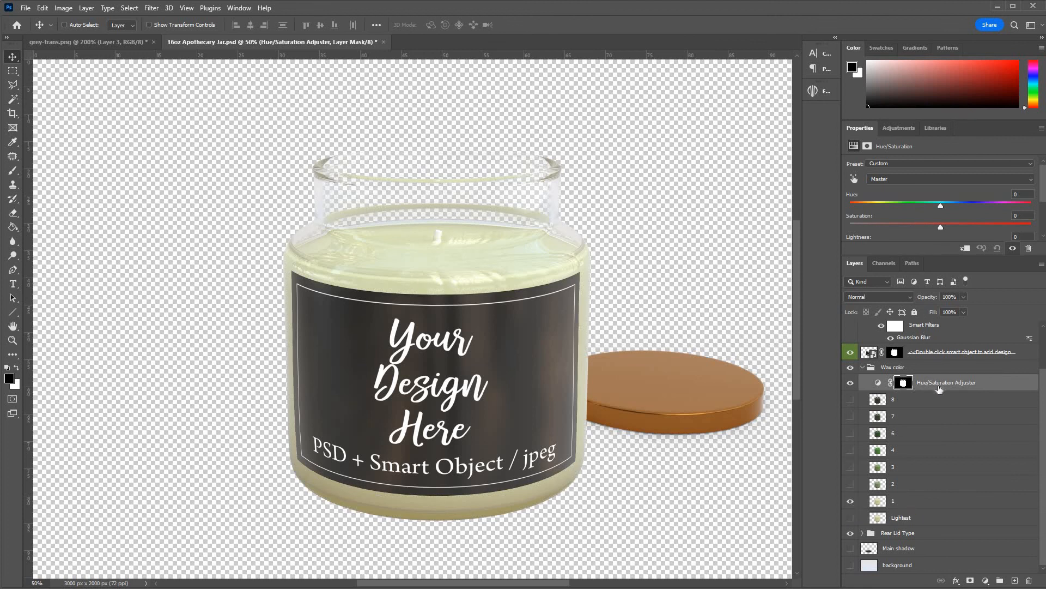
{"action": "left_click", "coordinate": [941, 206]}
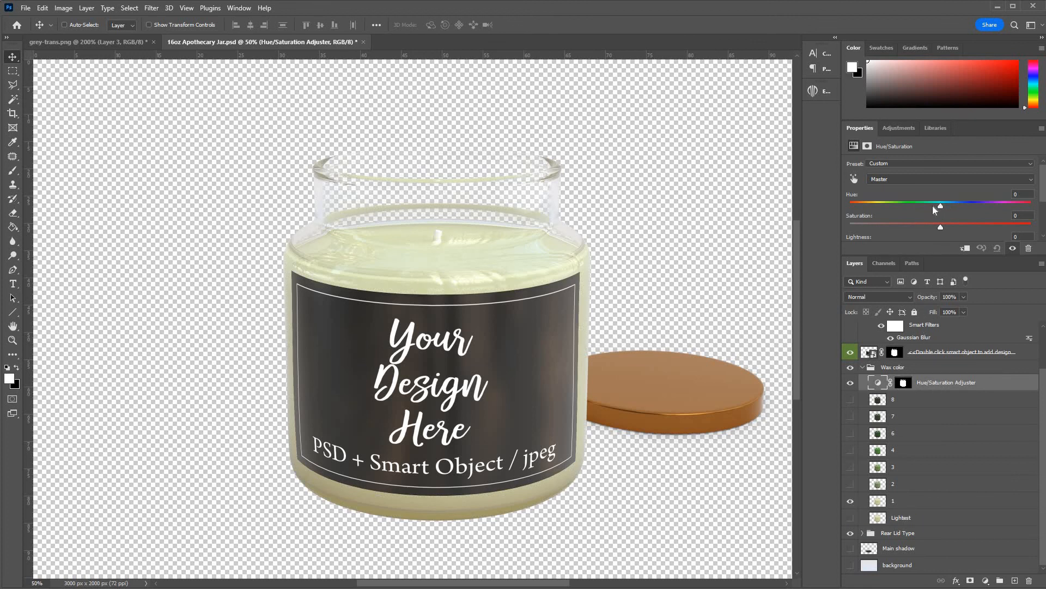
{"action": "mouse_move", "coordinate": [935, 210]}
{"action": "left_mouse_down"}
{"action": "mouse_move", "coordinate": [965, 205]}
{"action": "mouse_move", "coordinate": [939, 209]}
{"action": "left_mouse_up"}
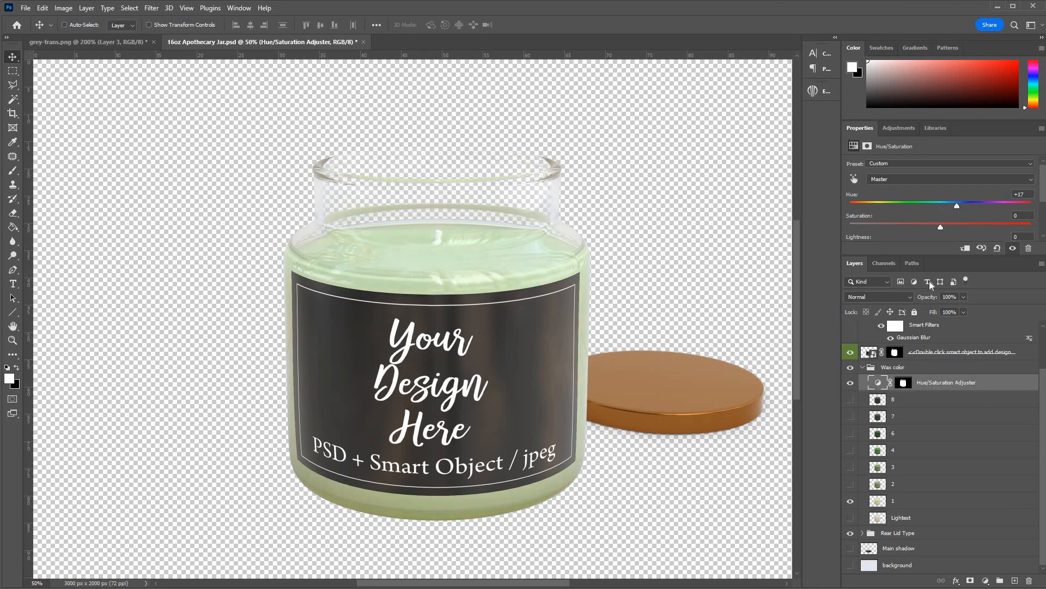
Preview the darker wax layers one at a time in place of layer 1, leaving only wax layer 4 shown.
{"action": "left_click", "coordinate": [852, 488]}
{"action": "left_click", "coordinate": [852, 488]}
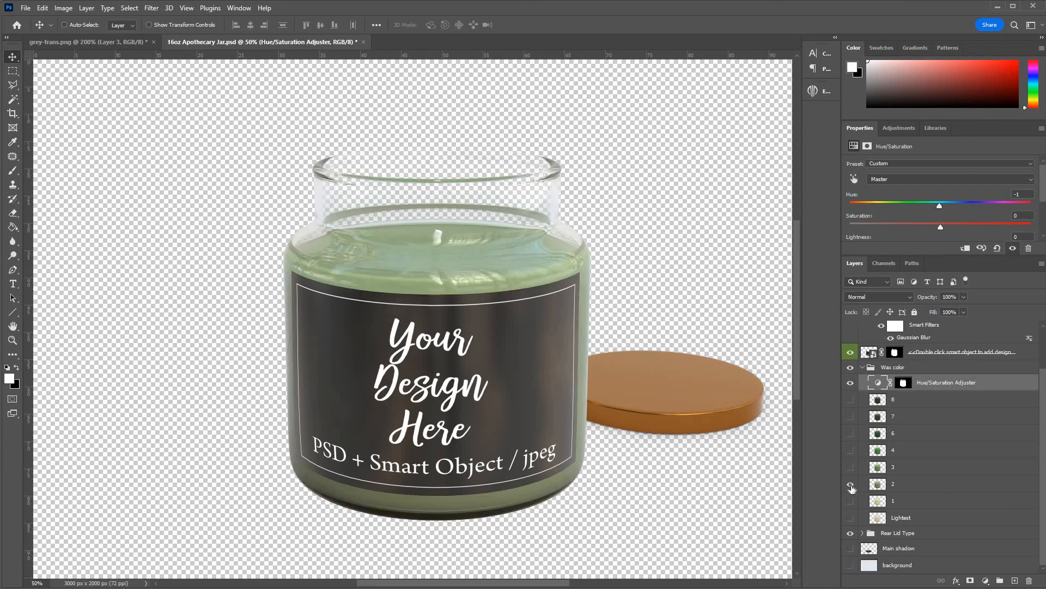
{"action": "left_click", "coordinate": [851, 484]}
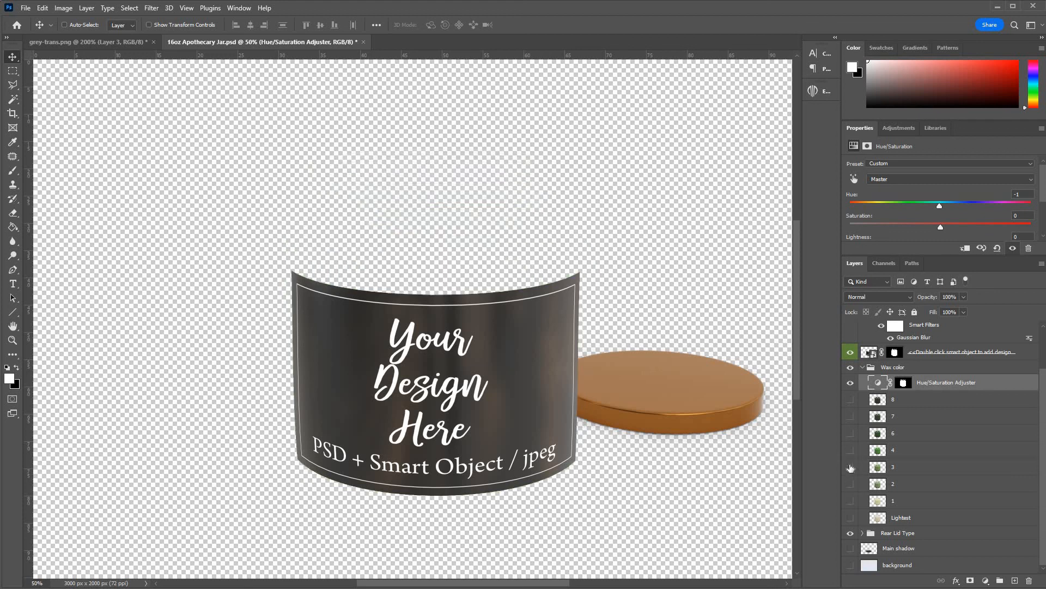
{"action": "left_click", "coordinate": [852, 451]}
{"action": "left_click", "coordinate": [851, 451]}
{"action": "left_click", "coordinate": [852, 439]}
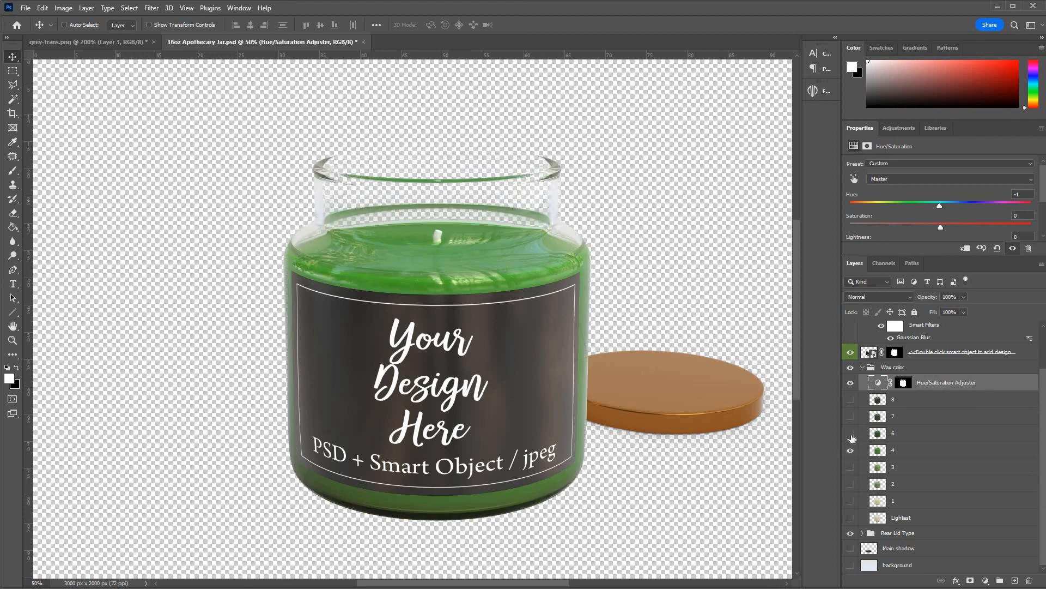
{"action": "left_click", "coordinate": [852, 440]}
{"action": "left_click", "coordinate": [852, 439]}
{"action": "left_click", "coordinate": [851, 433]}
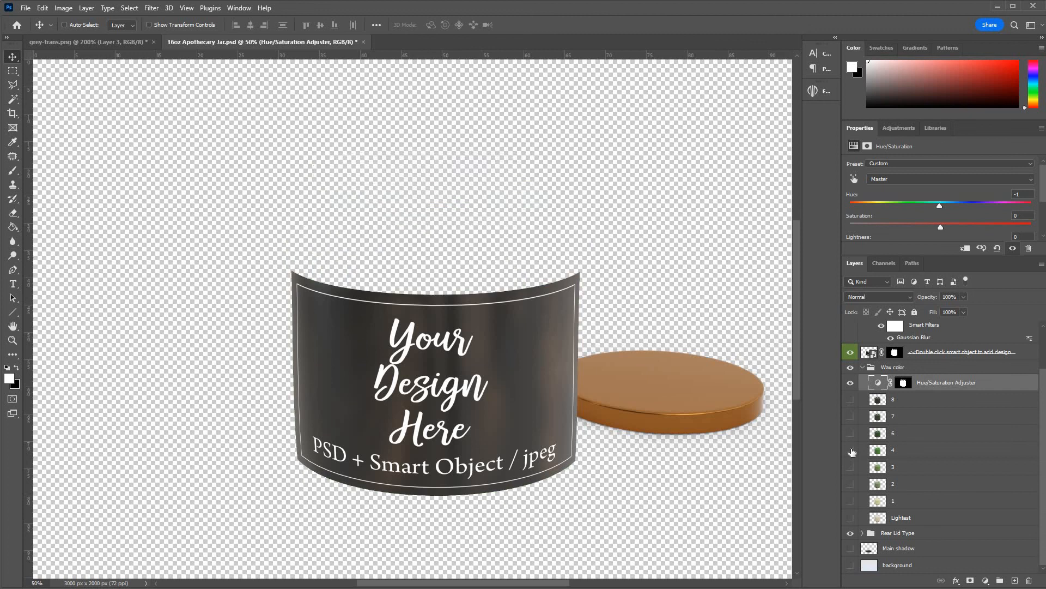
{"action": "left_click", "coordinate": [851, 450]}
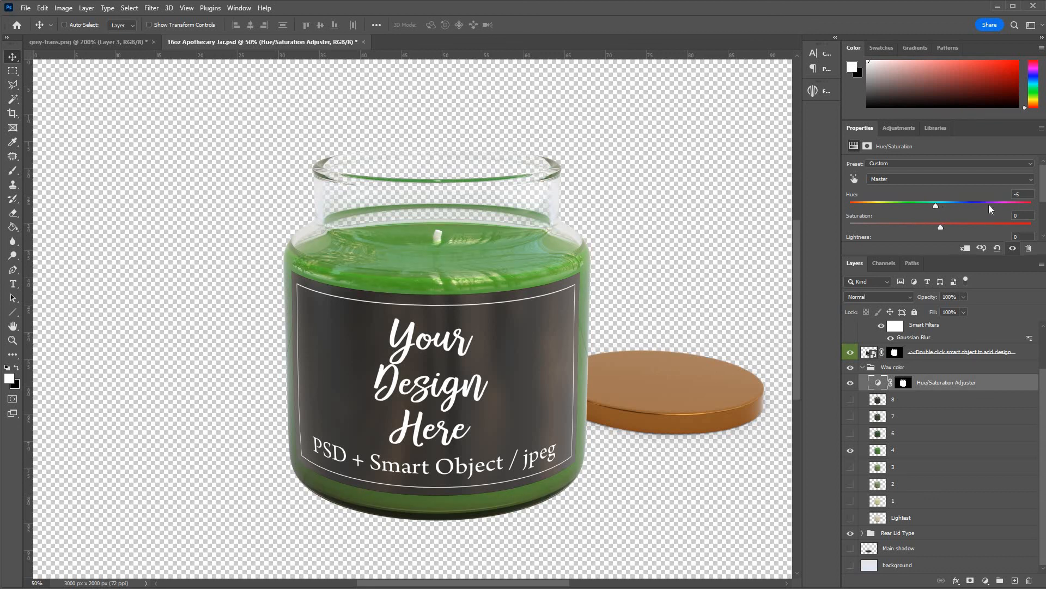
Try hues of +108 and -123 on wax layer 4, and settle on a hue of -90.
{"action": "left_click_drag", "start_coordinate": [988, 205], "coordinate": [1007, 205]}
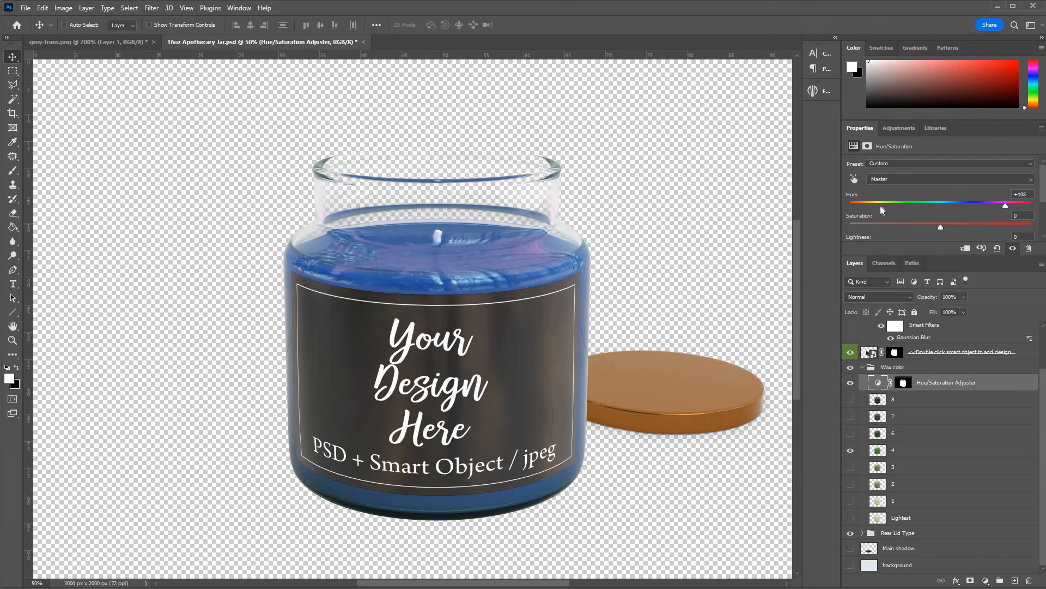
{"action": "left_click_drag", "start_coordinate": [881, 206], "coordinate": [859, 205]}
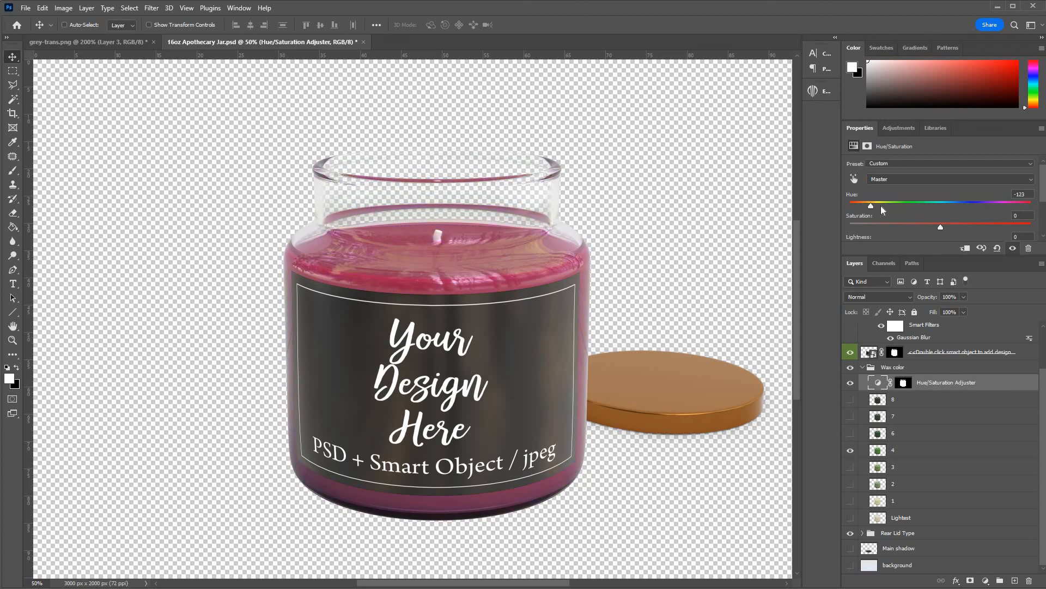
{"action": "left_click", "coordinate": [879, 208]}
{"action": "left_click", "coordinate": [883, 204]}
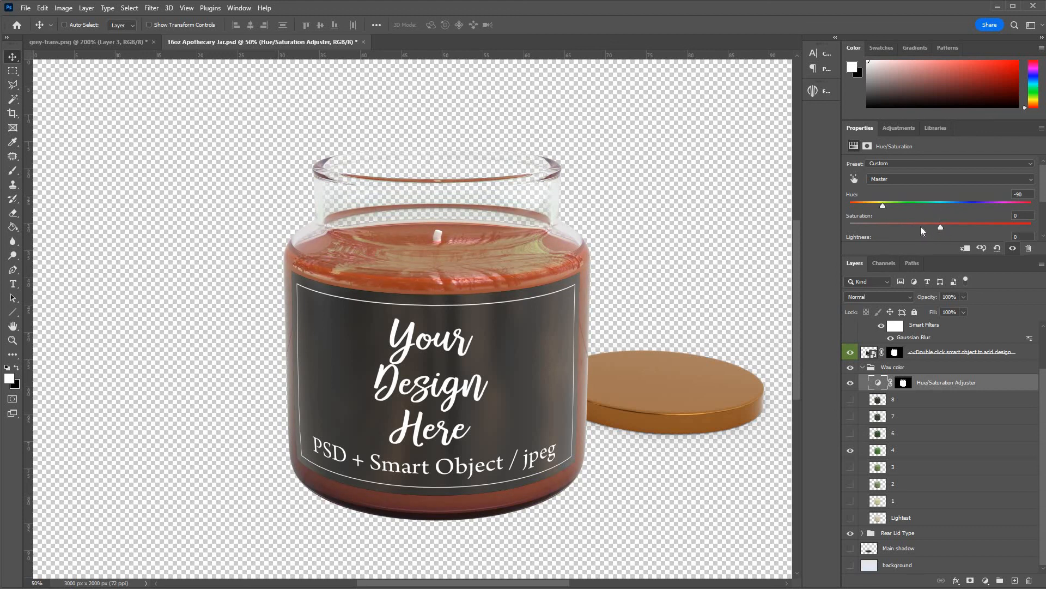
Try higher and lower saturation on the wax color and return the saturation to 0.
{"action": "scroll", "coordinate": [941, 223], "scroll_direction": "down", "scroll_amount": 2}
{"action": "left_click_drag", "start_coordinate": [941, 224], "coordinate": [943, 225]}
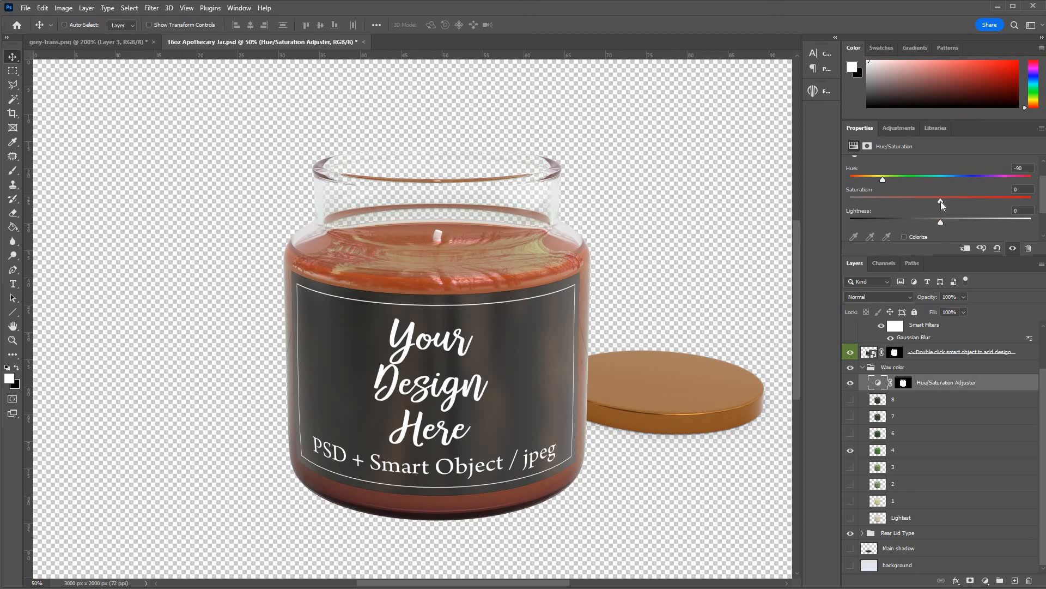
{"action": "left_click", "coordinate": [958, 201]}
{"action": "left_click_drag", "start_coordinate": [973, 200], "coordinate": [895, 200]}
{"action": "left_click", "coordinate": [940, 201]}
Show wax layer 6 instead of layer 4, keeping the wax saturation at 0.
{"action": "left_click", "coordinate": [850, 449]}
{"action": "left_click", "coordinate": [850, 432]}
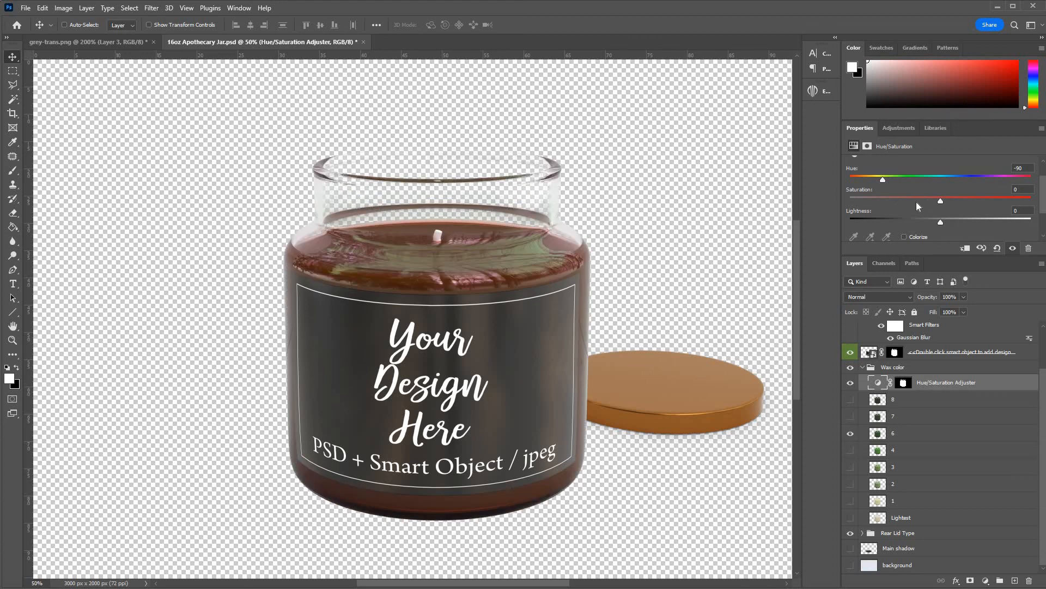
{"action": "left_click", "coordinate": [940, 201]}
Replace wax layer 6 with the darkest wax, layer 8, and select that layer.
{"action": "left_click", "coordinate": [851, 432]}
{"action": "left_click", "coordinate": [850, 399]}
{"action": "left_click", "coordinate": [880, 399]}
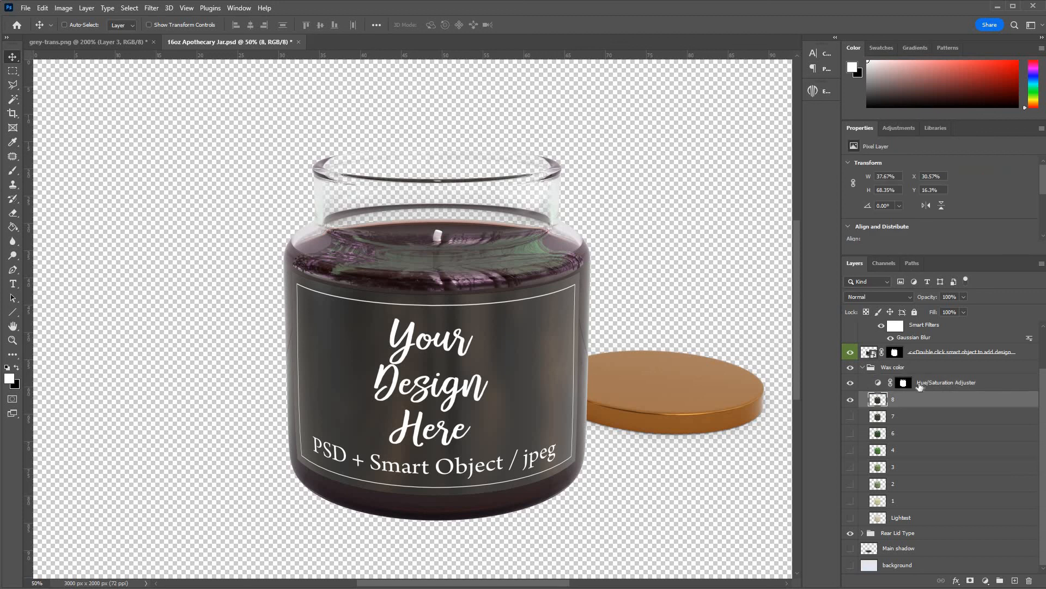
Try strong desaturation on the dark wax with the Hue/Saturation Adjuster and set the saturation to -9.
{"action": "key", "text": "alt+bracketright"}
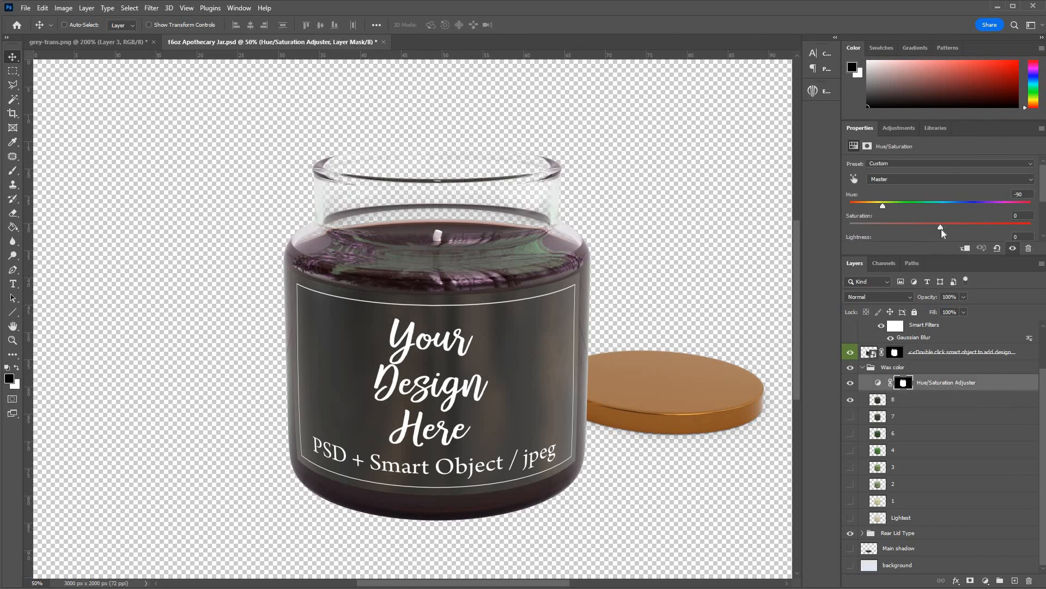
{"action": "left_click", "coordinate": [863, 227]}
{"action": "left_click", "coordinate": [928, 227]}
{"action": "left_click", "coordinate": [933, 226]}
{"action": "scroll", "coordinate": [940, 436], "scroll_direction": "up", "scroll_amount": 3}
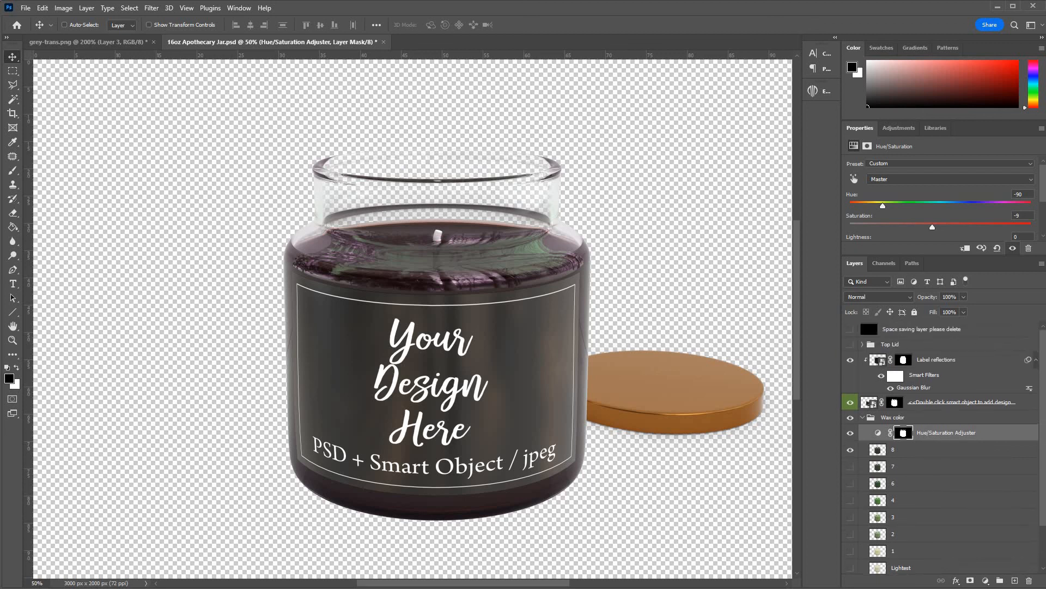